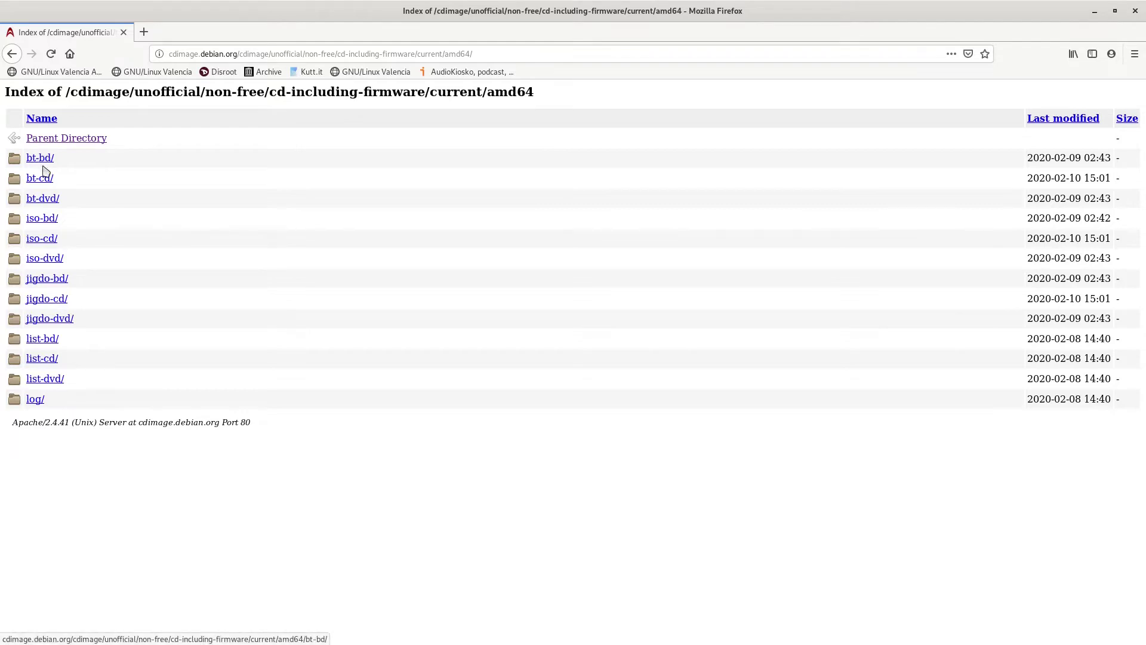
Open the firmware bt-dvd folder and scroll through its listing
click(43, 198)
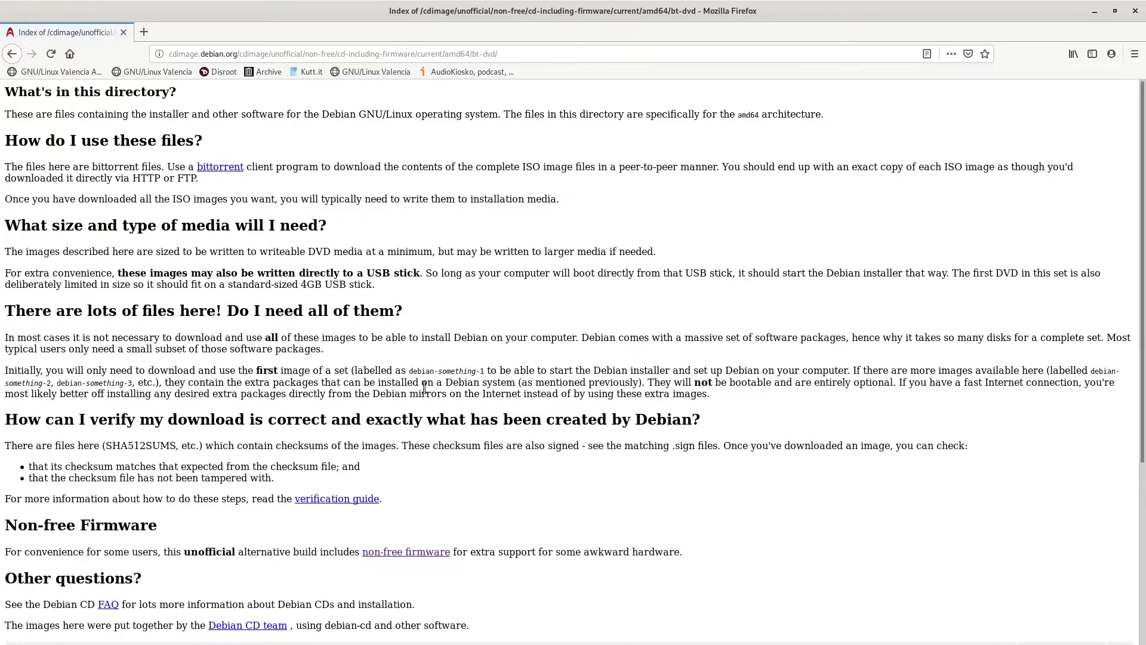
scroll(448, 383, down, 5)
scroll(448, 382, down, 3)
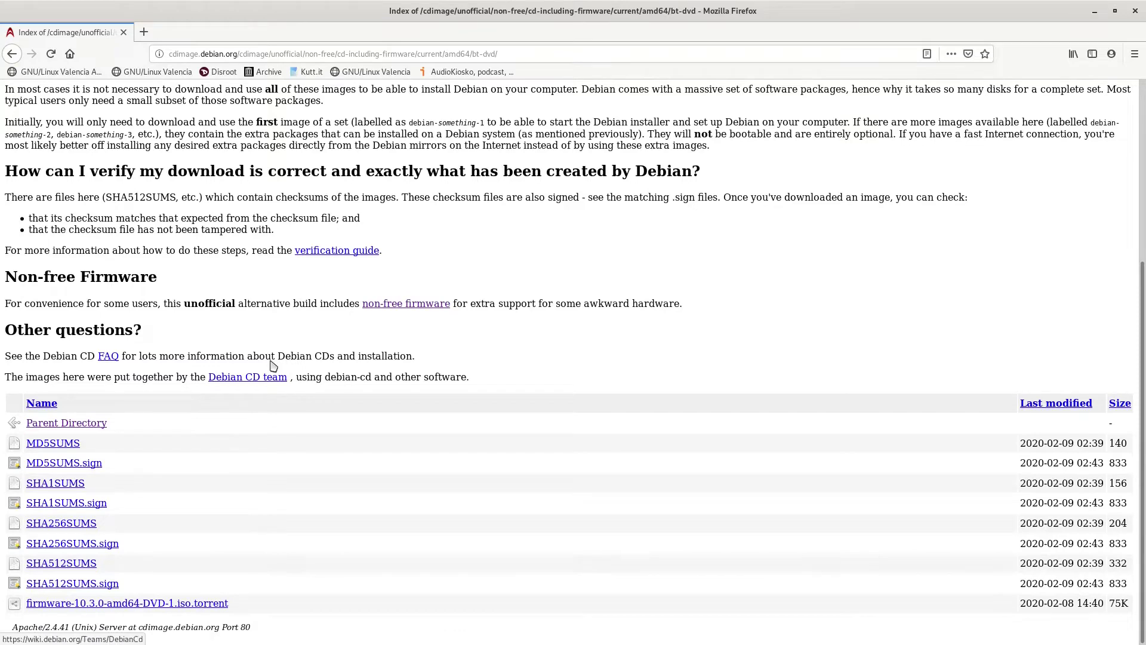
Go back through the history to the official debian-cd current/amd64/bt-dvd index
click(12, 55)
click(12, 55)
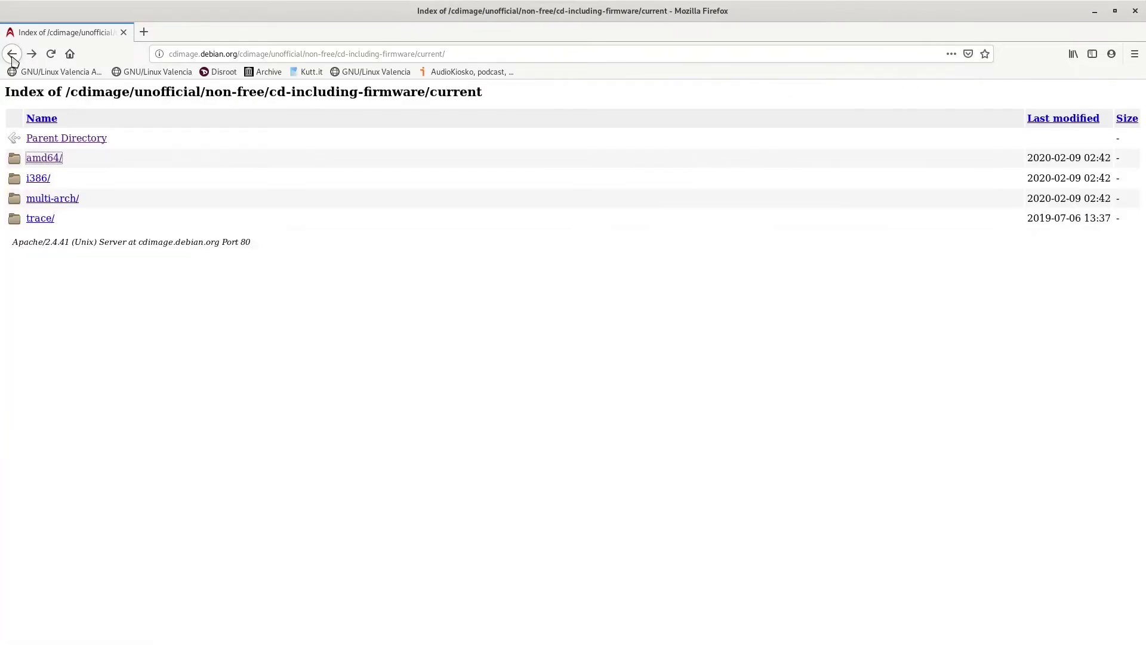
click(12, 55)
click(12, 55)
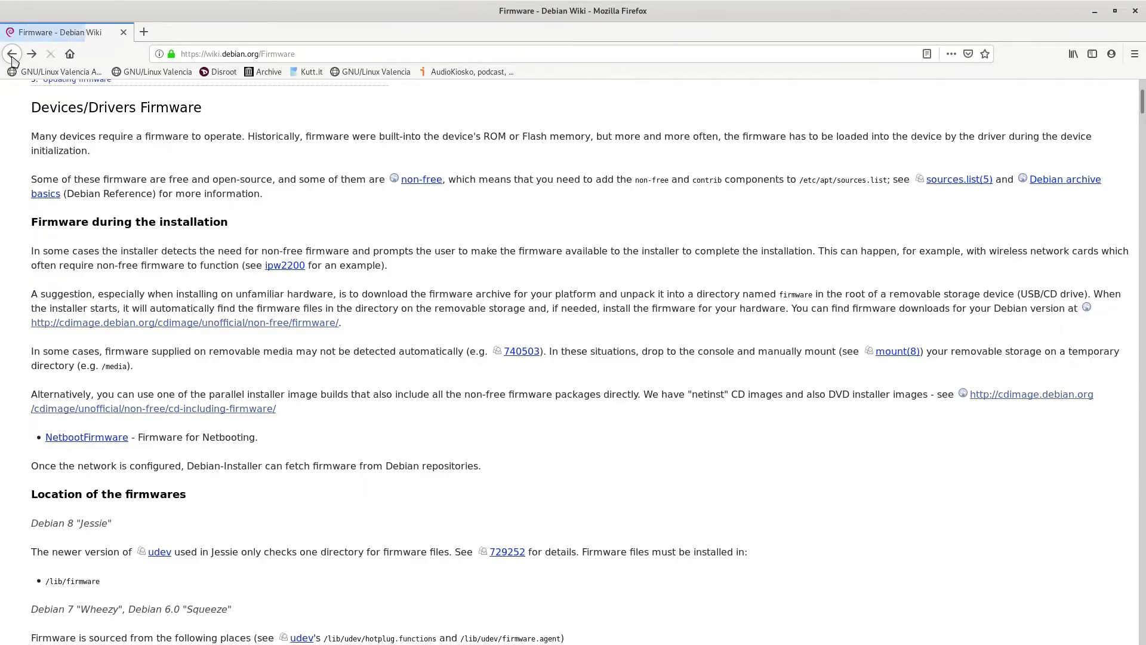
click(12, 56)
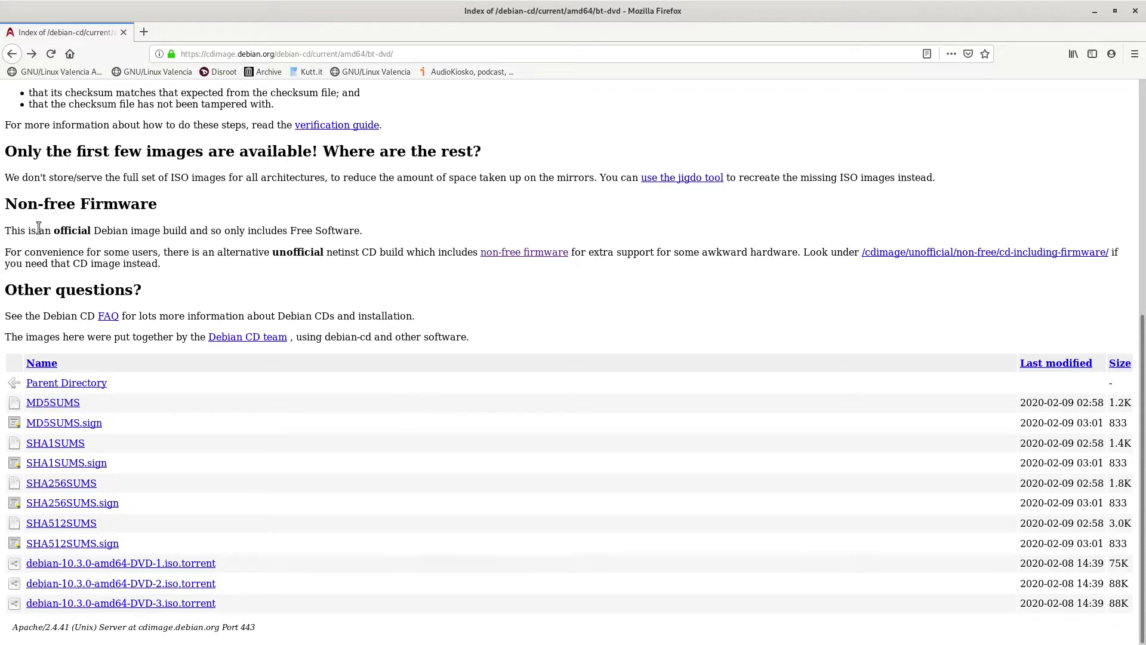
Open debian-10.3.0-amd64-DVD-1.iso.torrent with qBittorrent to start downloading the ISO
click(210, 566)
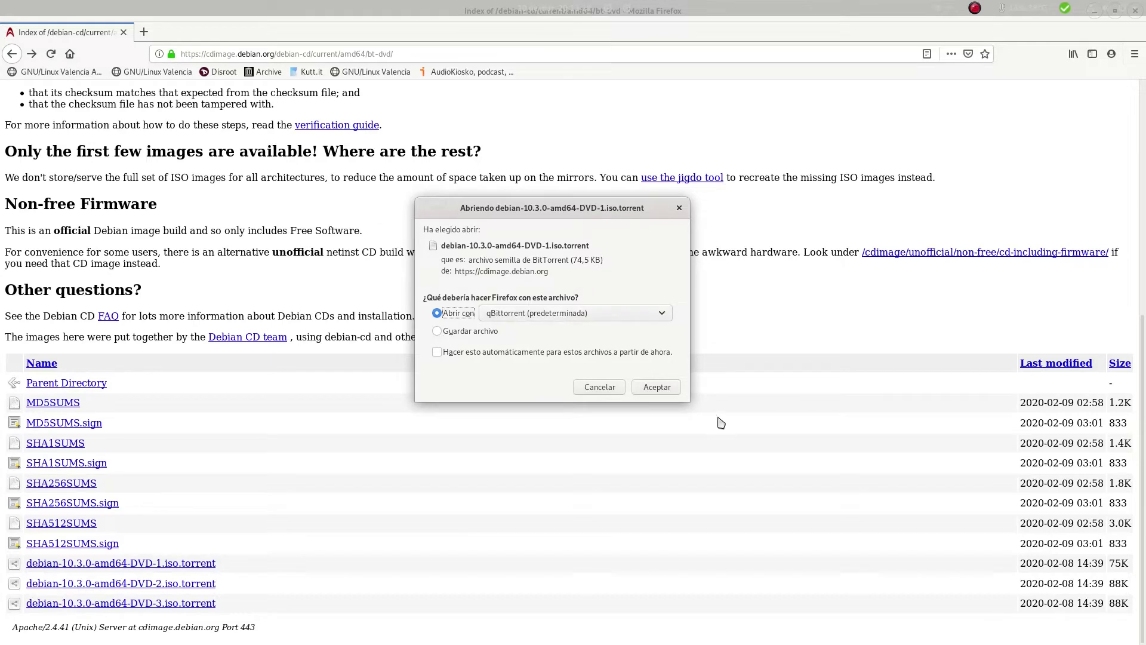
click(657, 387)
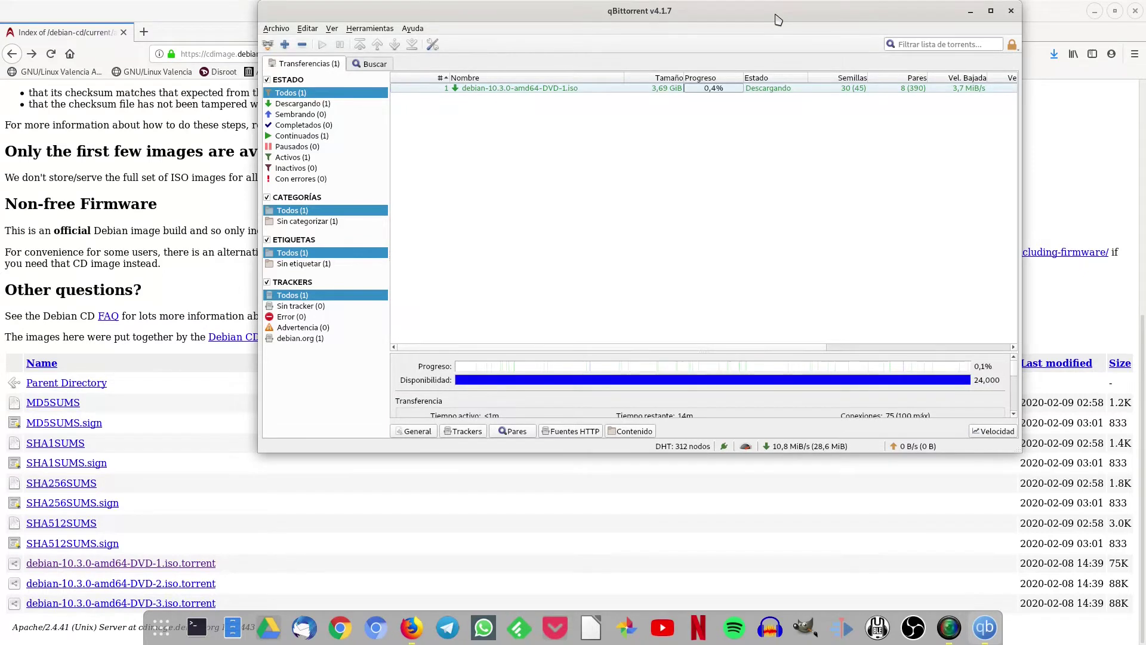
Move the qBittorrent window aside, then restore and close Firefox
drag(778, 20, 654, 113)
click(900, 27)
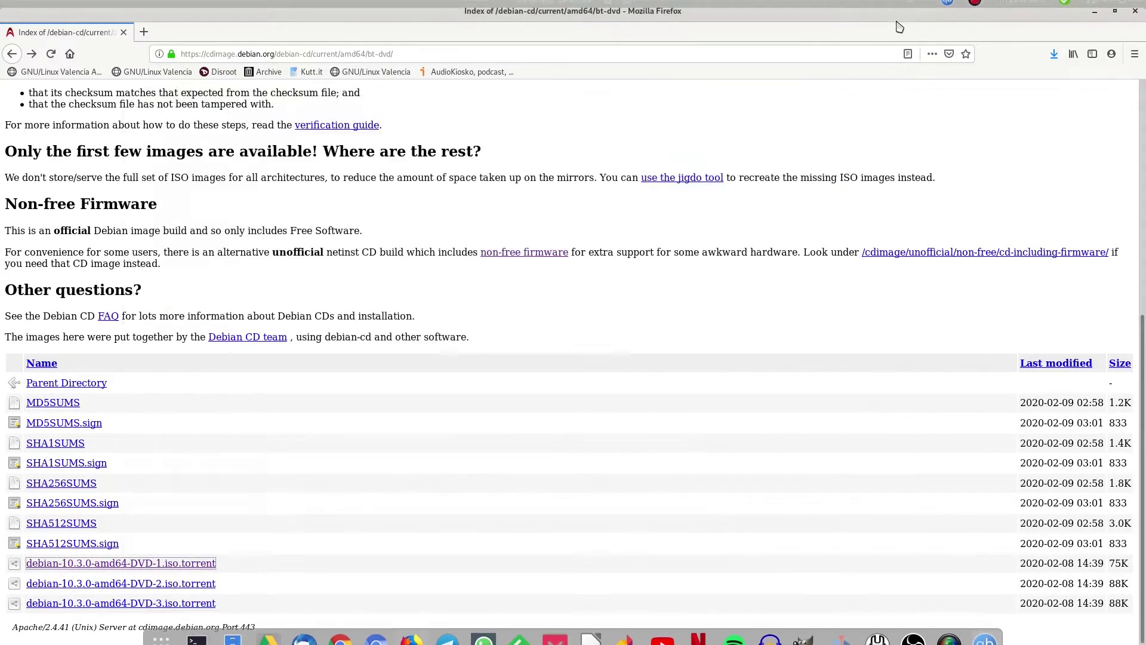
double_click(895, 18)
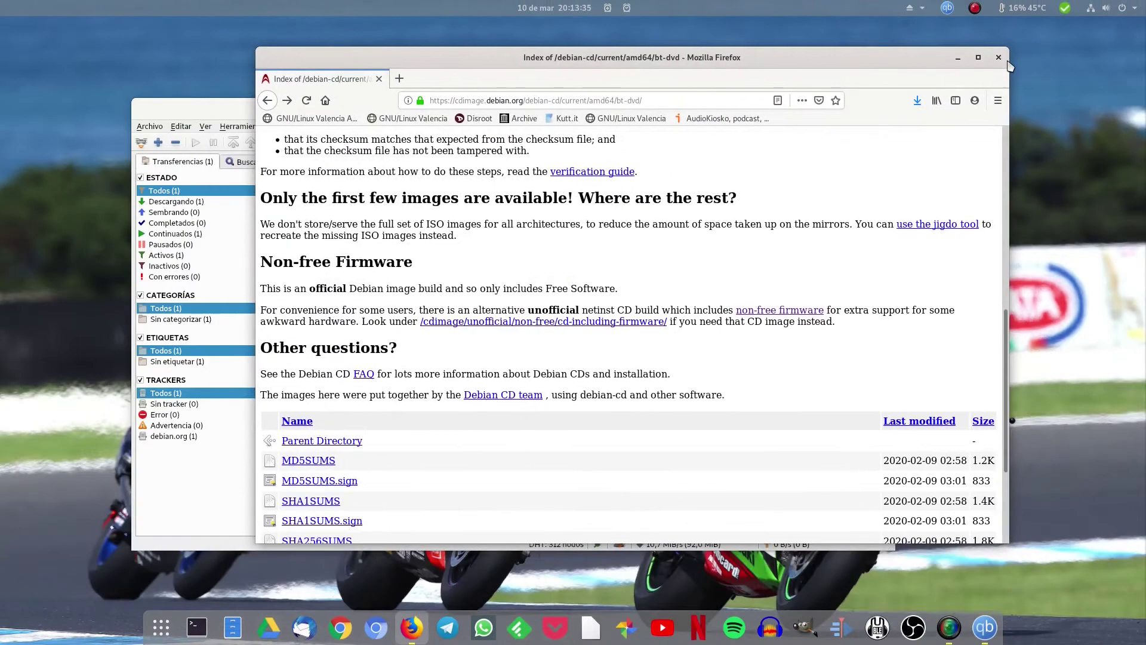
click(998, 57)
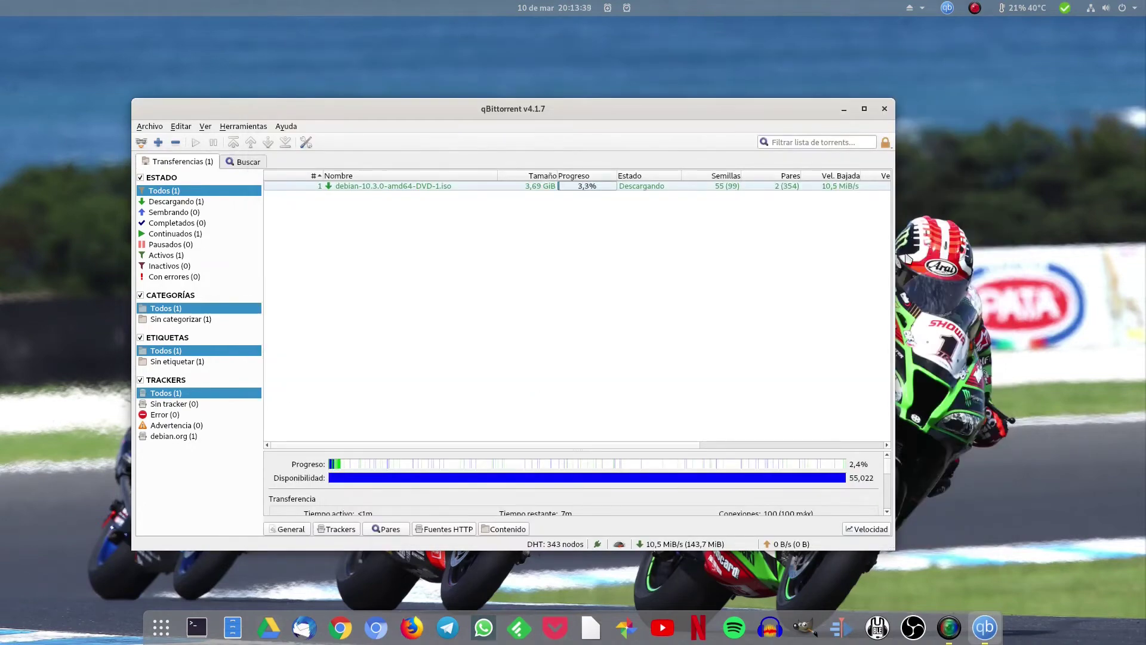
Start an Activities search for 'et', then cancel it and return to the desktop
key(super)
text(et)
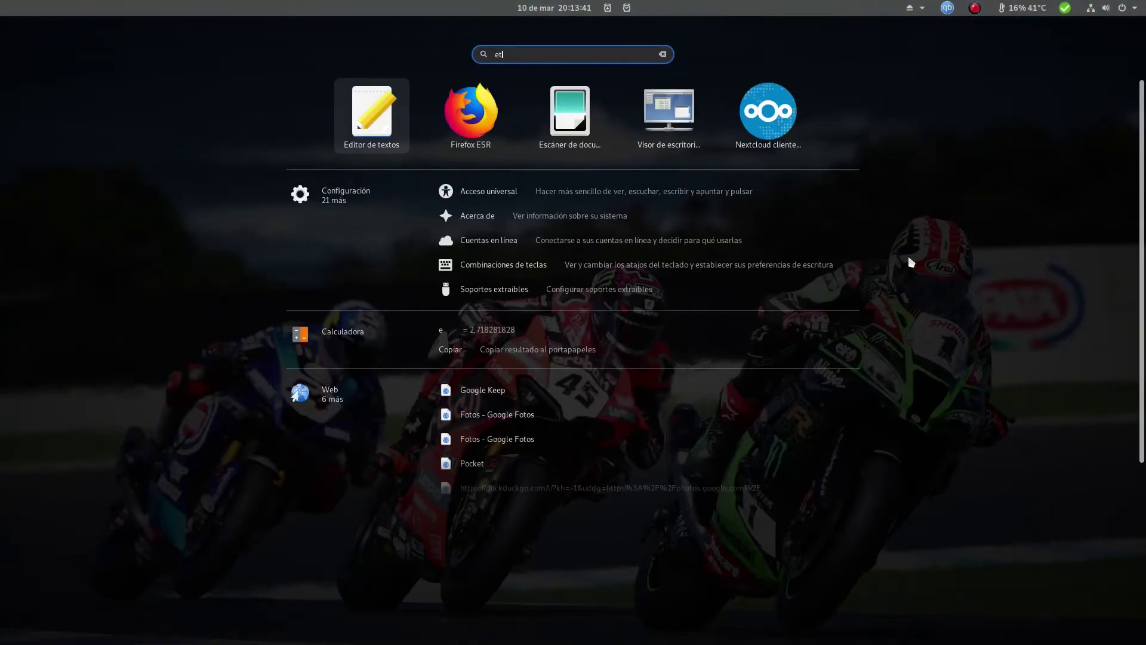
key(Escape)
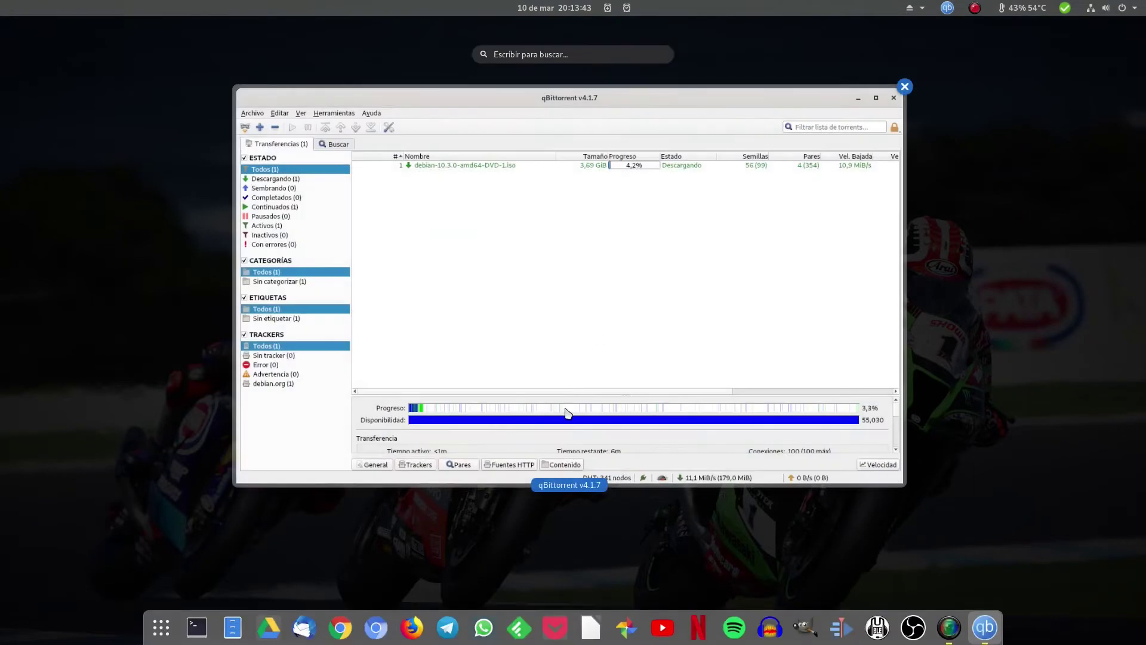
key(Escape)
Launch balenaEtcher-1.5.56-x64.AppImage from the Appimage folder in Files
click(232, 627)
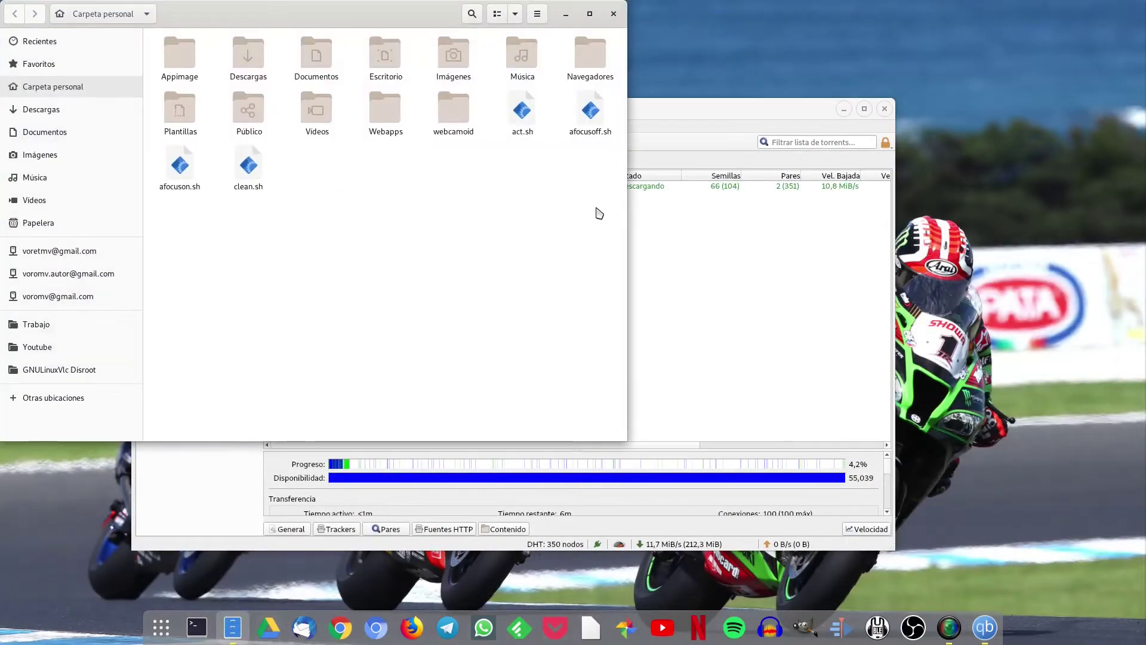
double_click(179, 53)
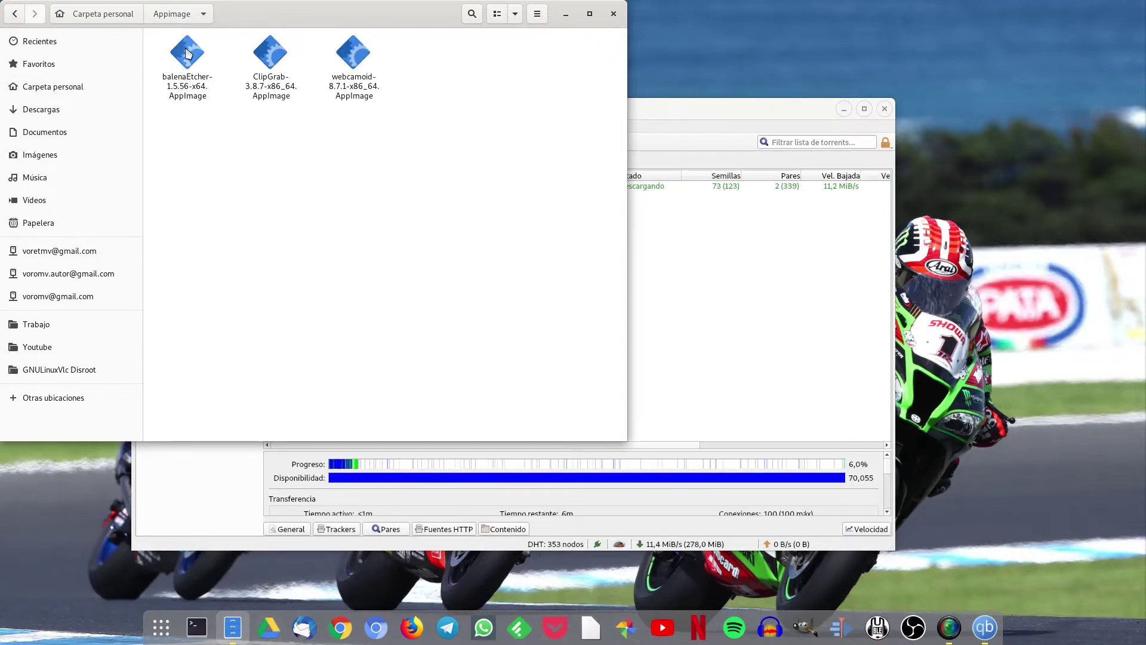
click(188, 54)
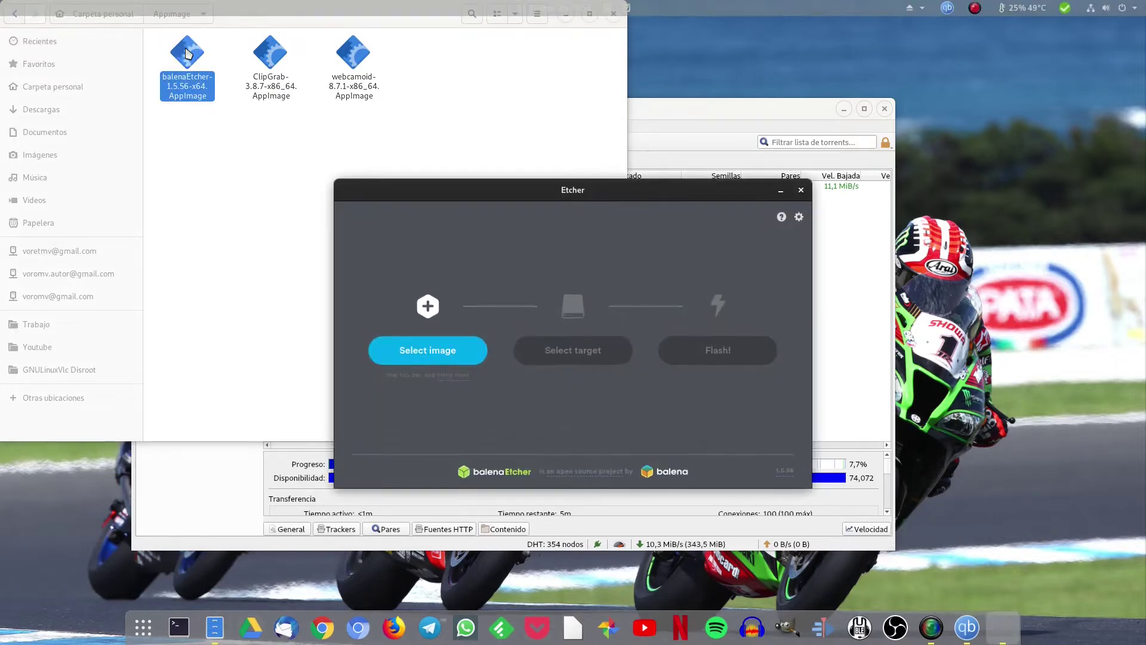
Move Etcher left and qBittorrent right, minimise qBittorrent at 100%, then recentre Etcher
drag(551, 195, 277, 186)
drag(712, 110, 917, 106)
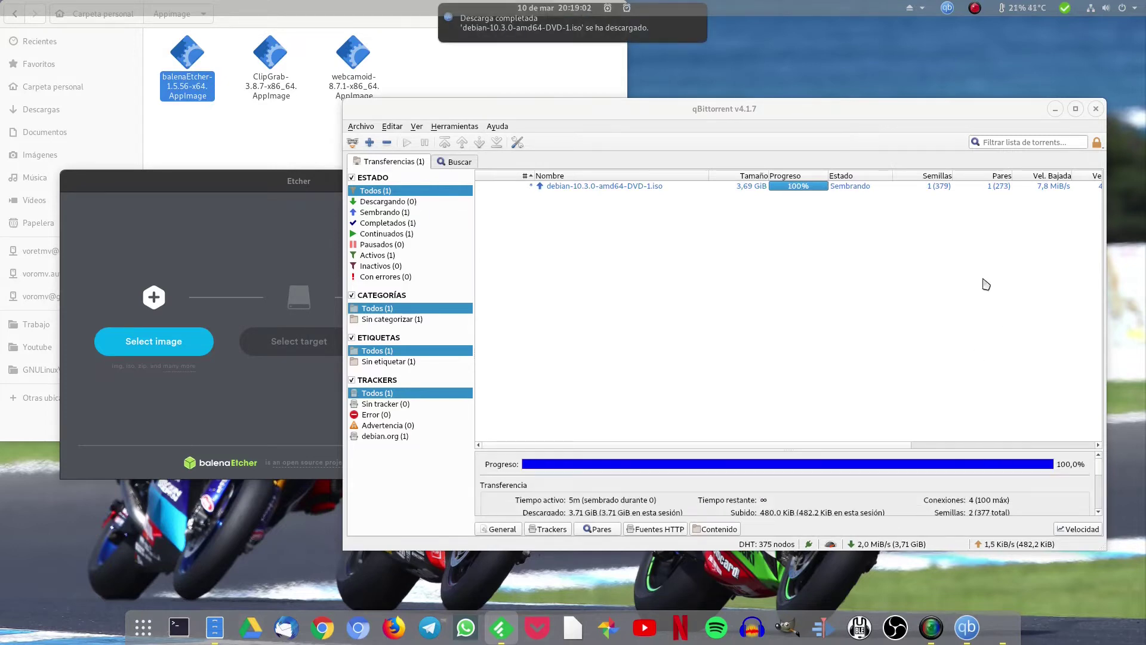
click(1055, 109)
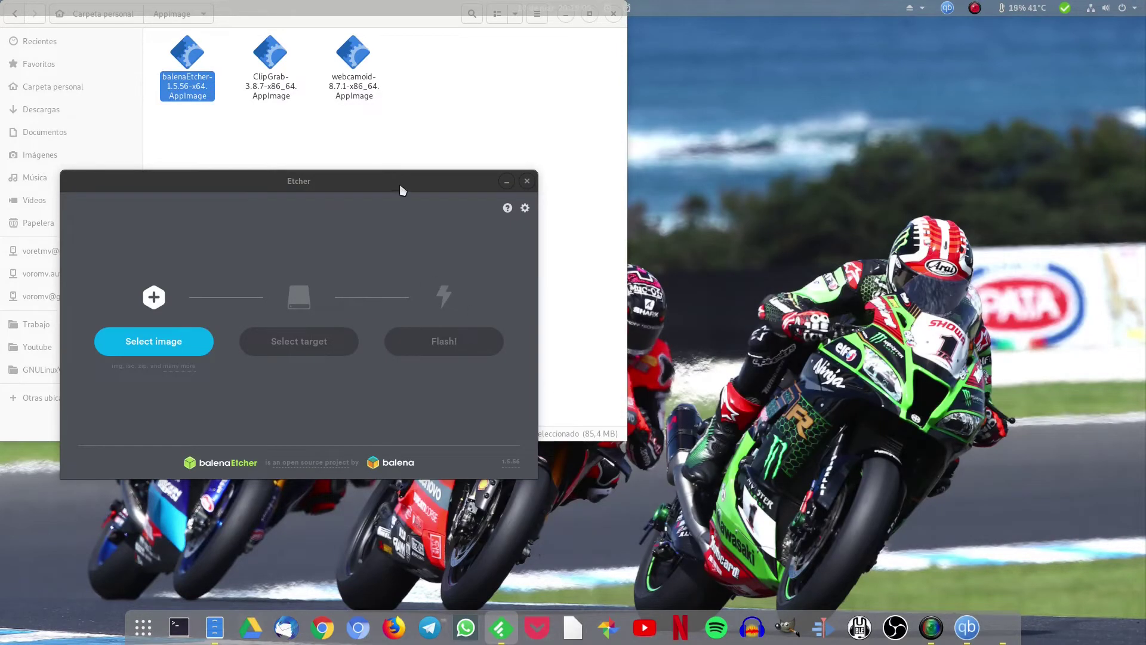
drag(403, 189, 667, 191)
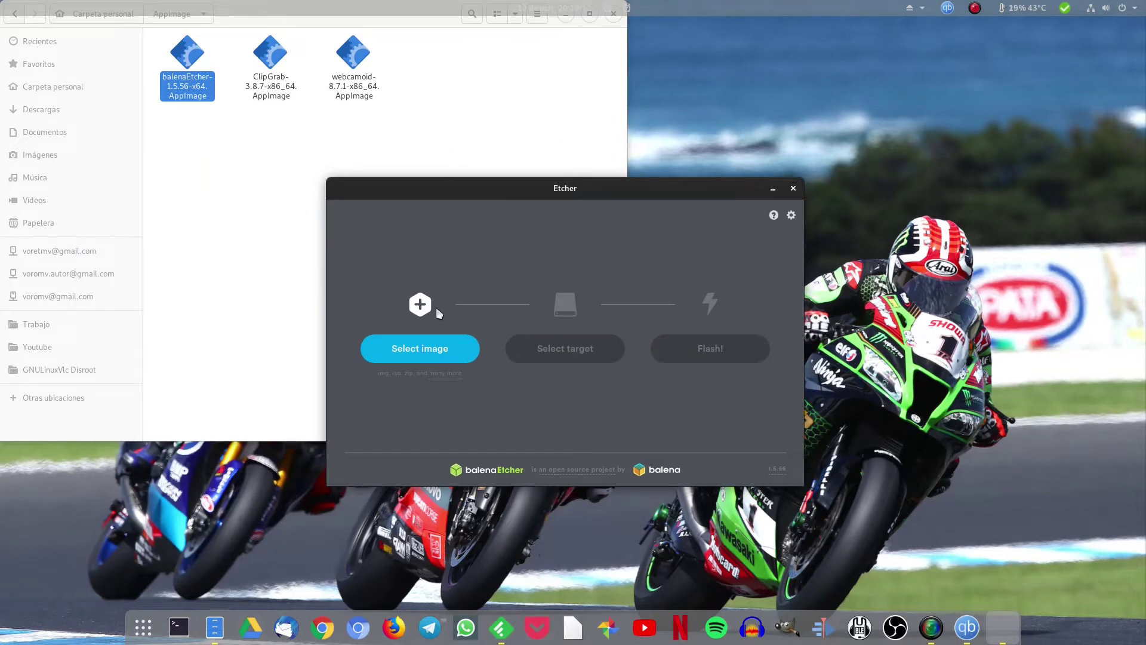
Choose debian-10.3.0-amd64-DVD-1.iso from Descargas as Etcher's image
click(446, 352)
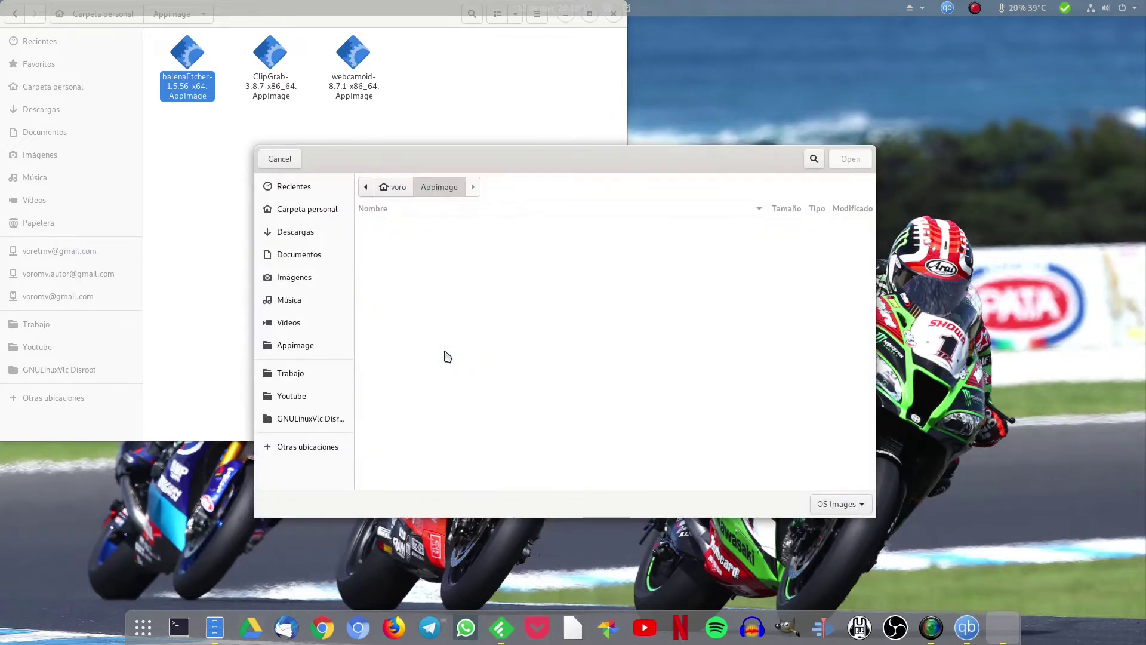
click(308, 233)
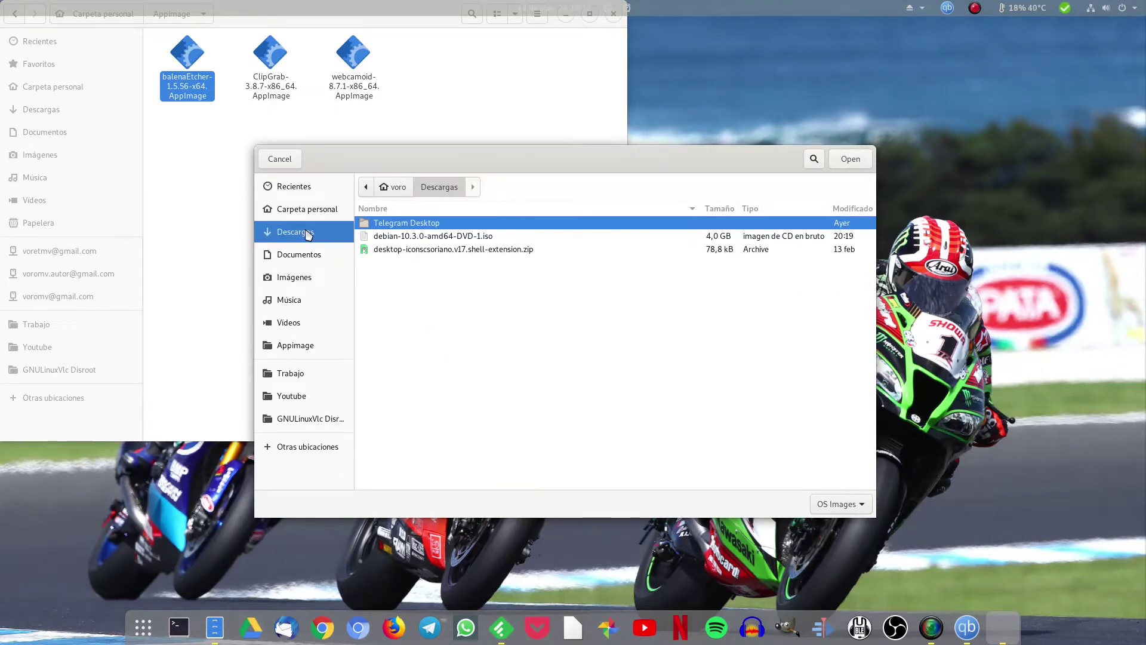
click(505, 237)
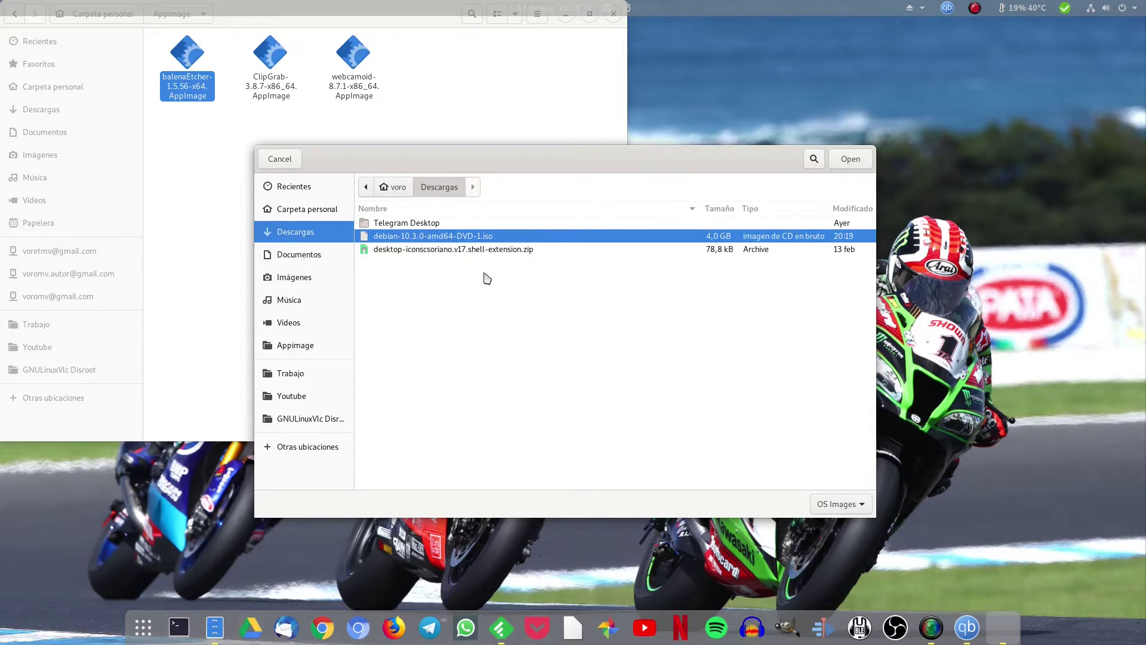
click(839, 160)
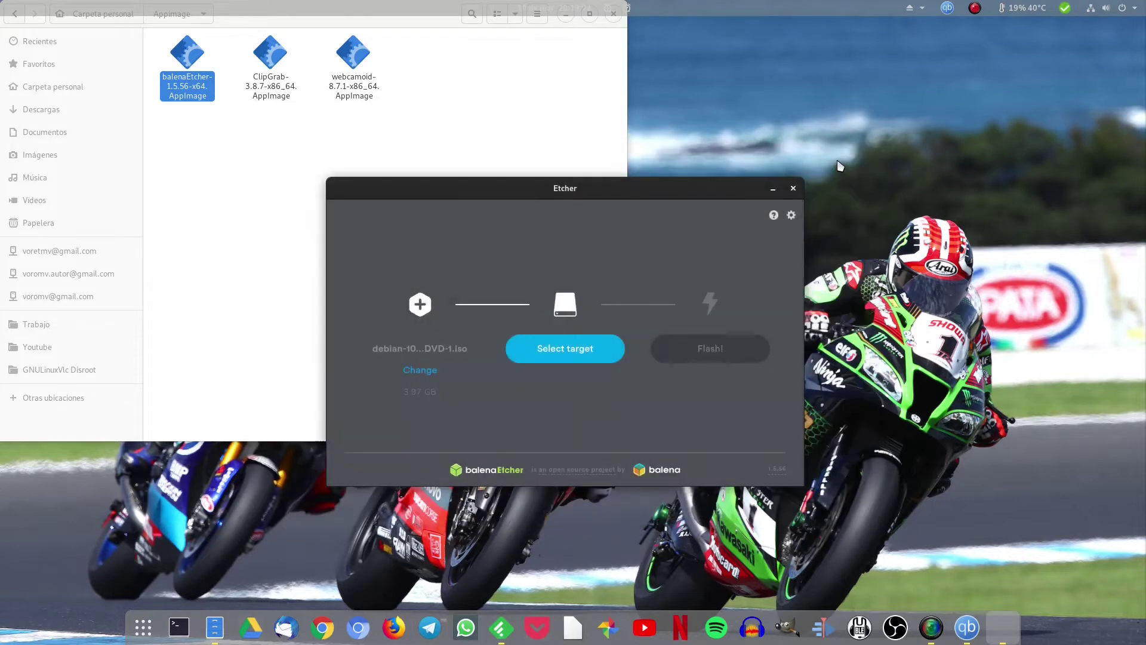
Close the file manager, move Etcher up and left, then close Etcher
click(614, 15)
drag(566, 193, 476, 143)
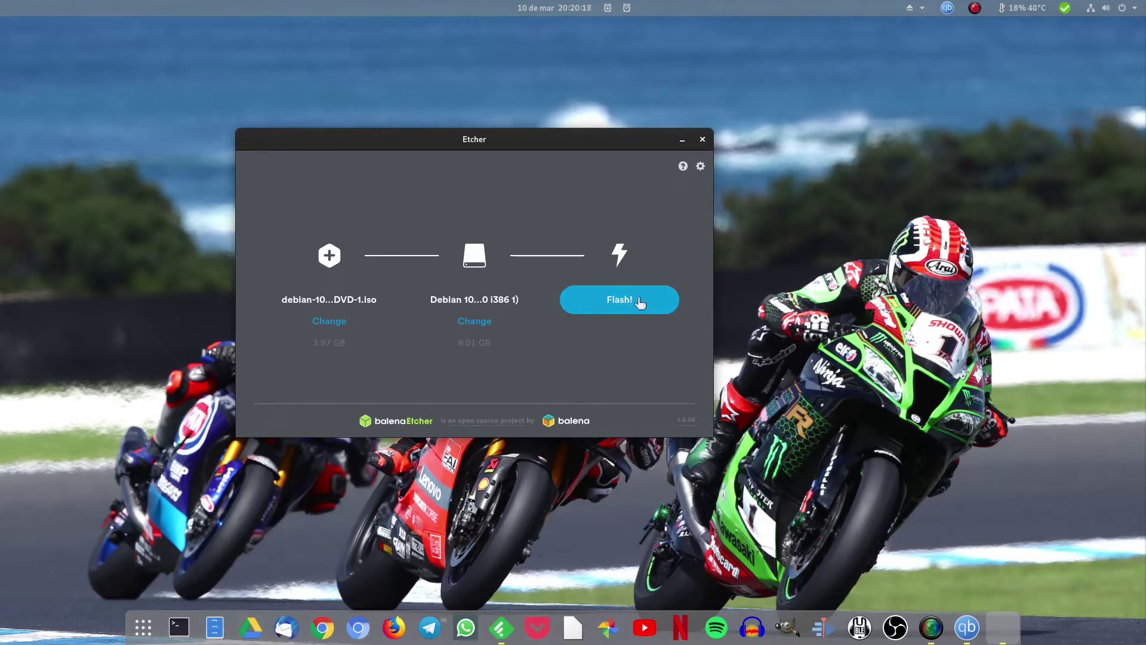
click(700, 140)
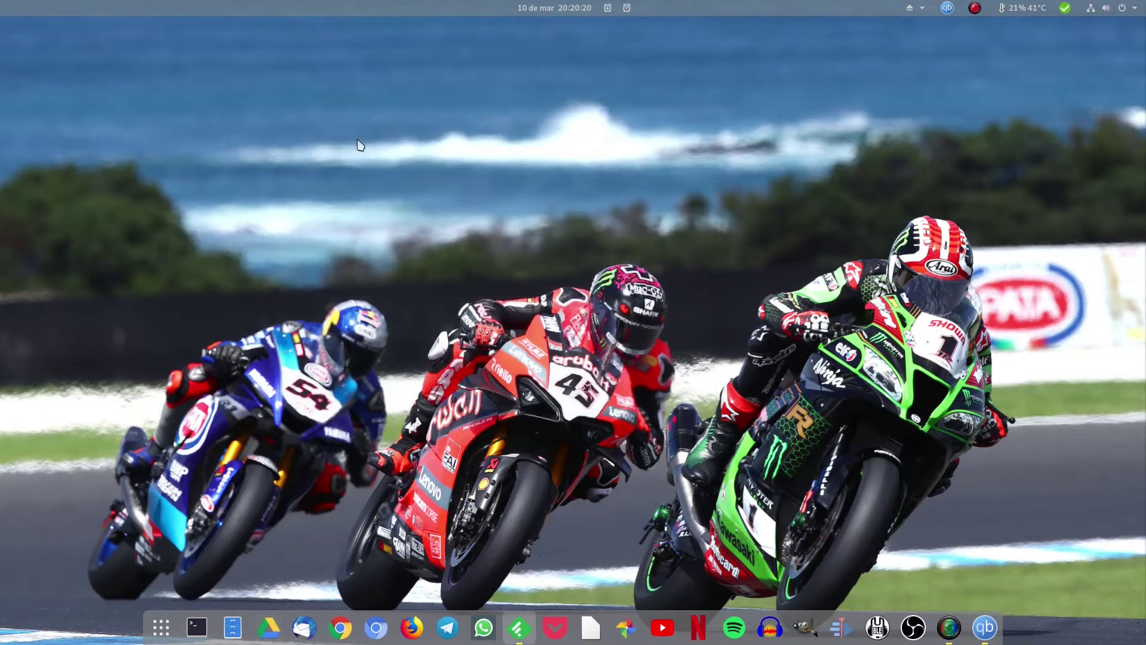
Eject the Debian 10.2.0 USB drive from the Files sidebar and close Files
key(super+e)
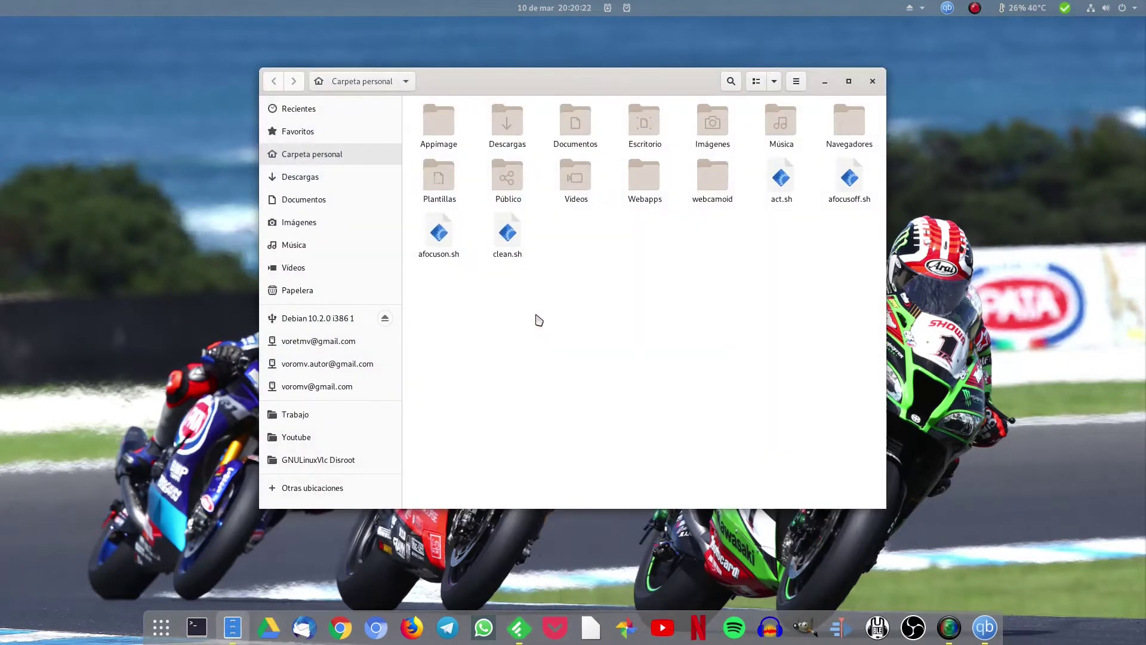
click(386, 319)
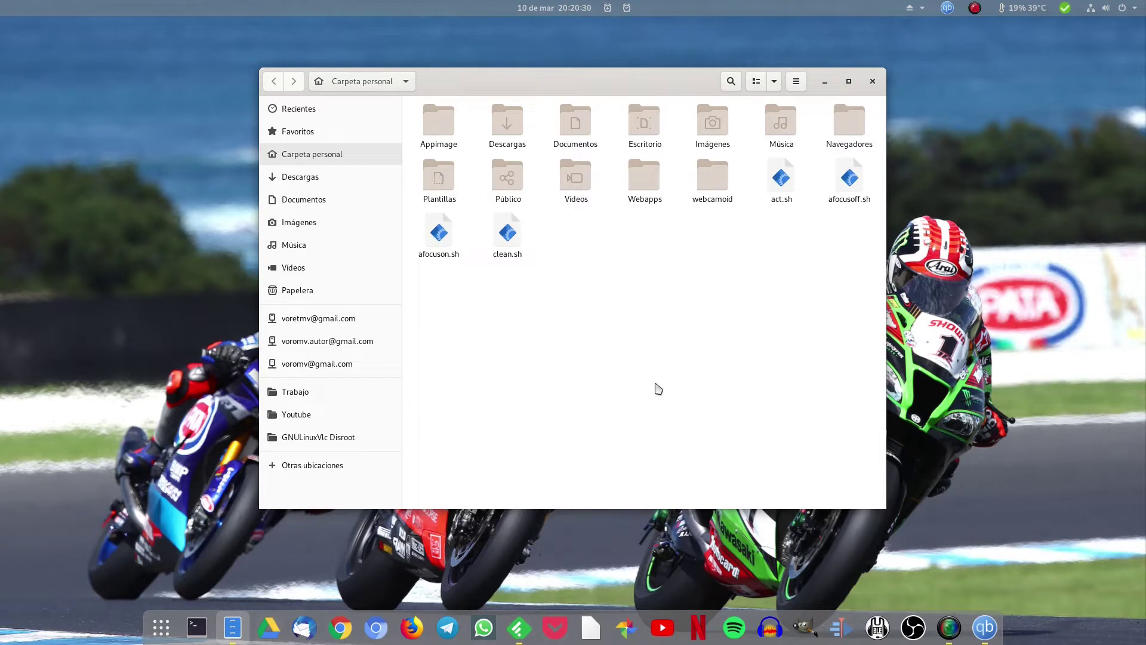
click(872, 81)
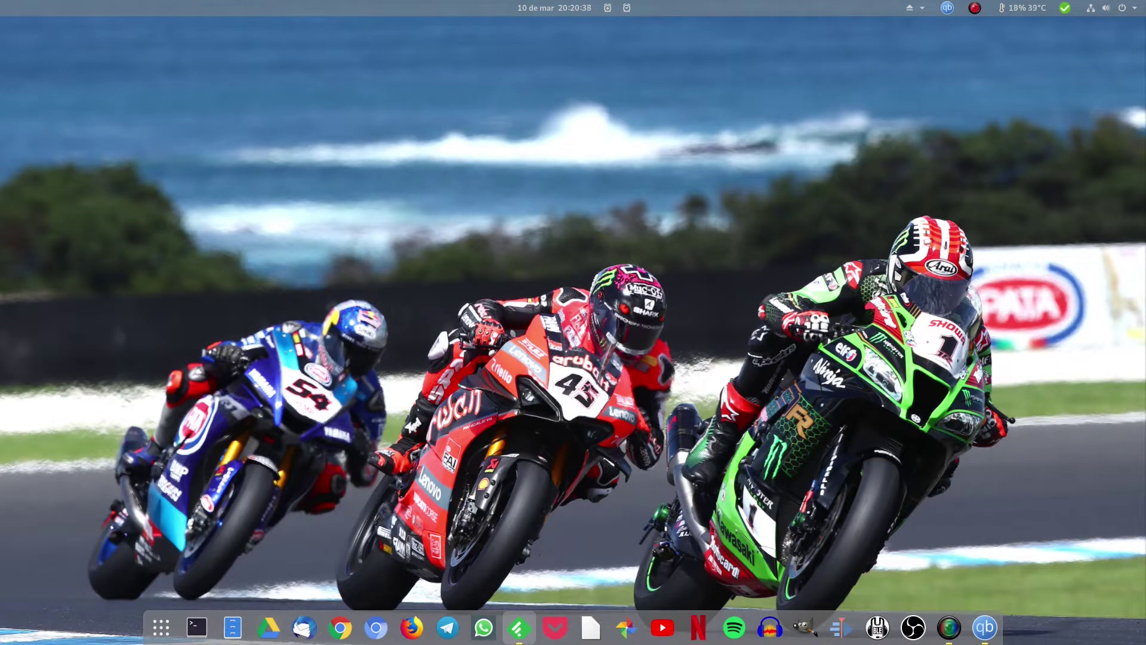
Launch Boxes (Cajas) from a 'box' search, then reposition and slightly enlarge its window
key(super)
text(box)
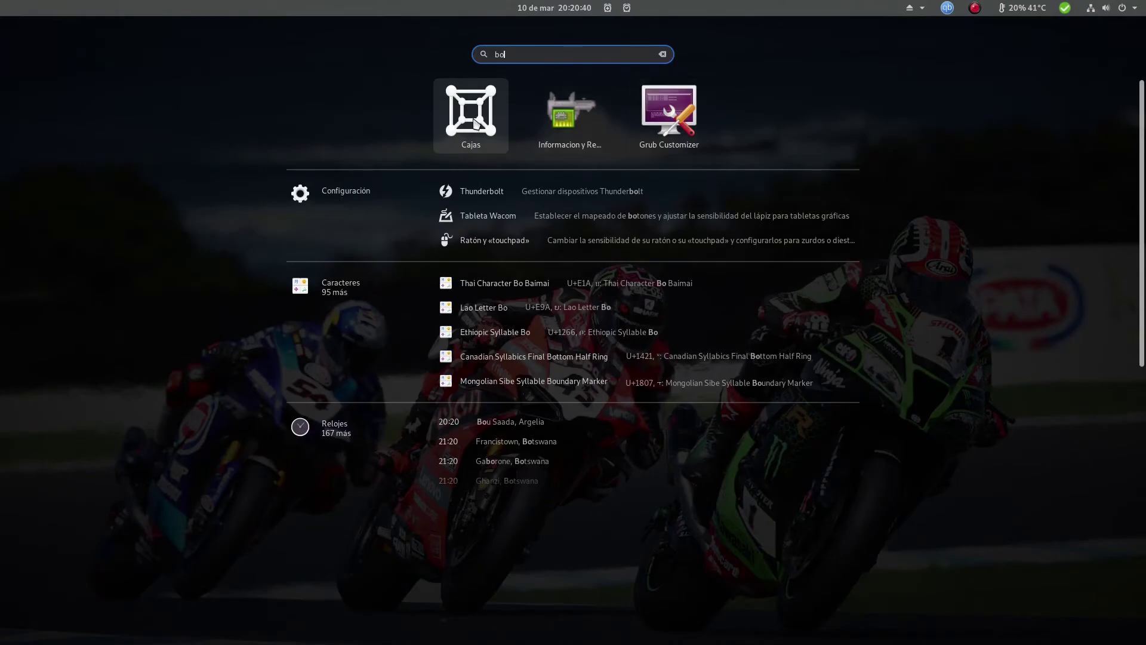
click(475, 124)
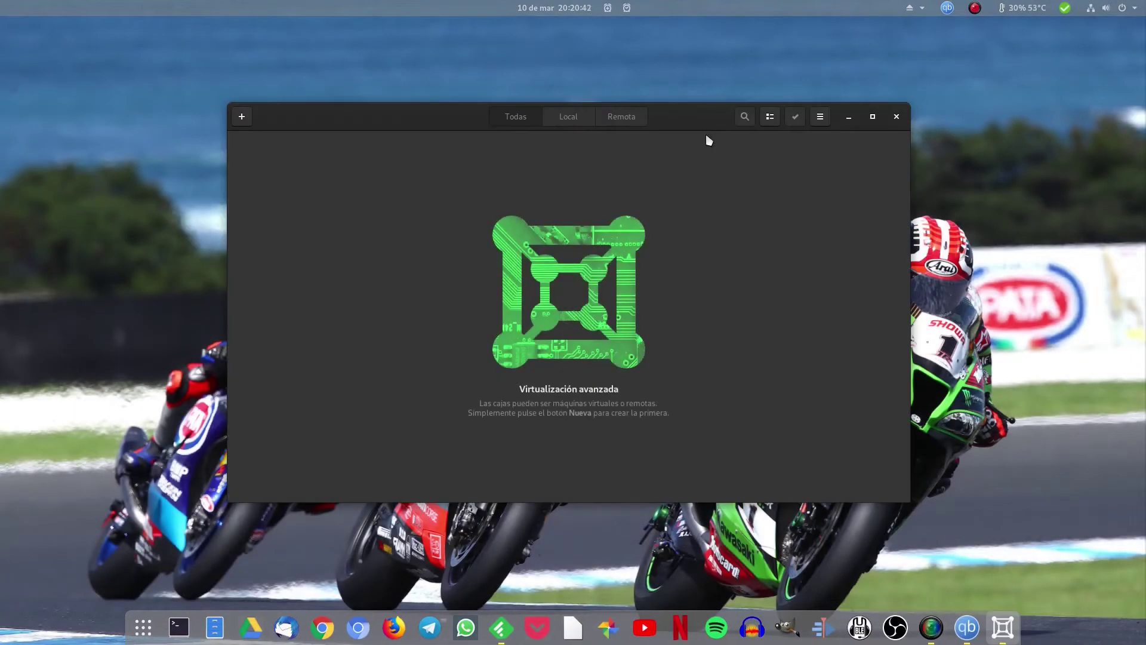
drag(706, 120, 713, 120)
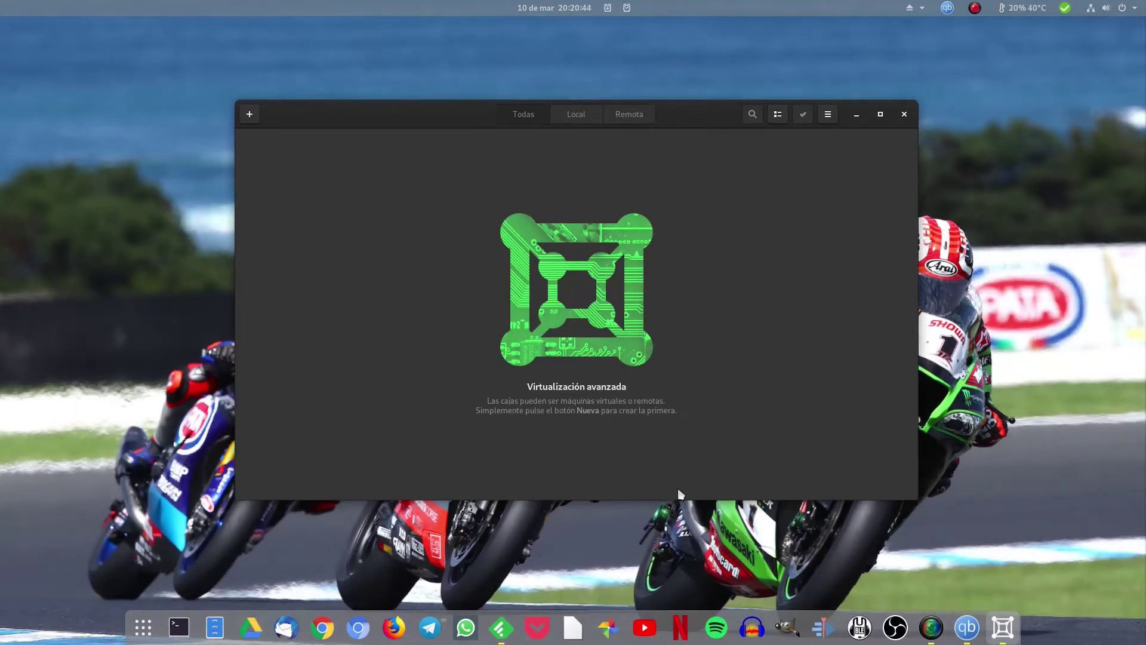
drag(700, 498, 701, 518)
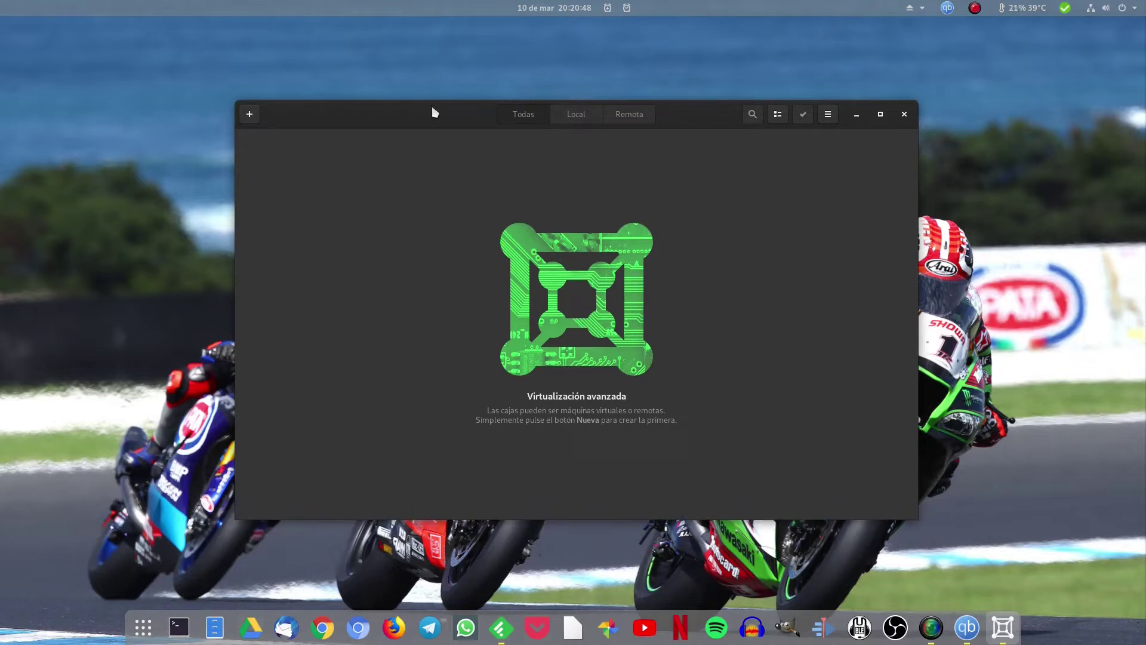
Start a new virtual machine using the debian-10.3 ISO from Descargas as install media
click(249, 115)
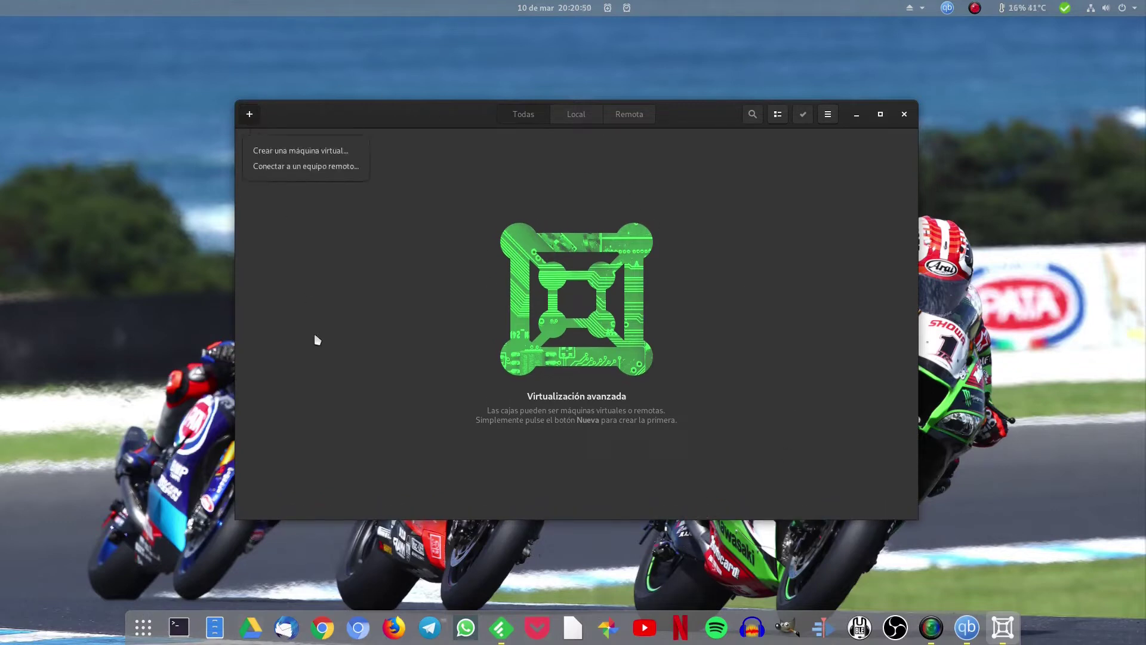
click(339, 152)
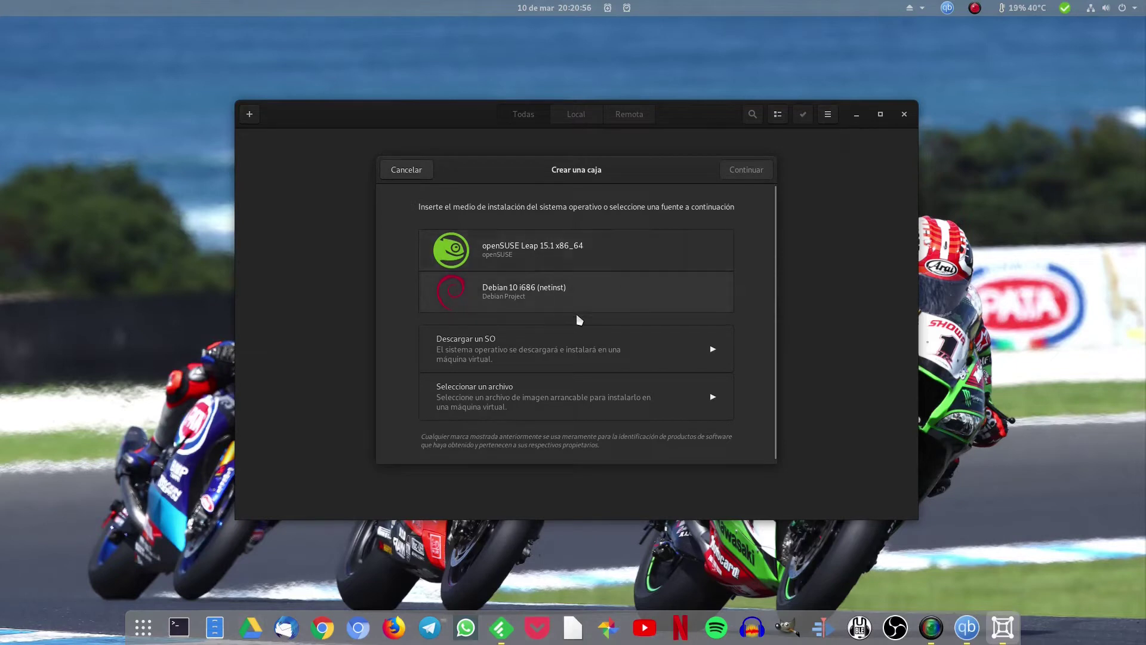
click(622, 298)
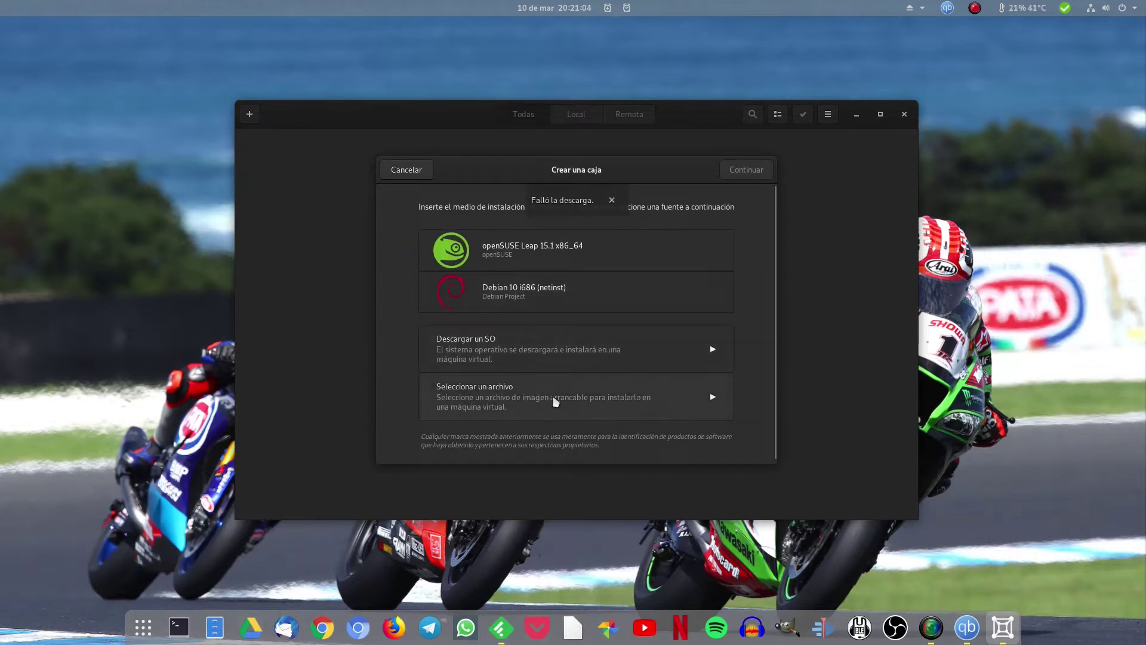
click(715, 401)
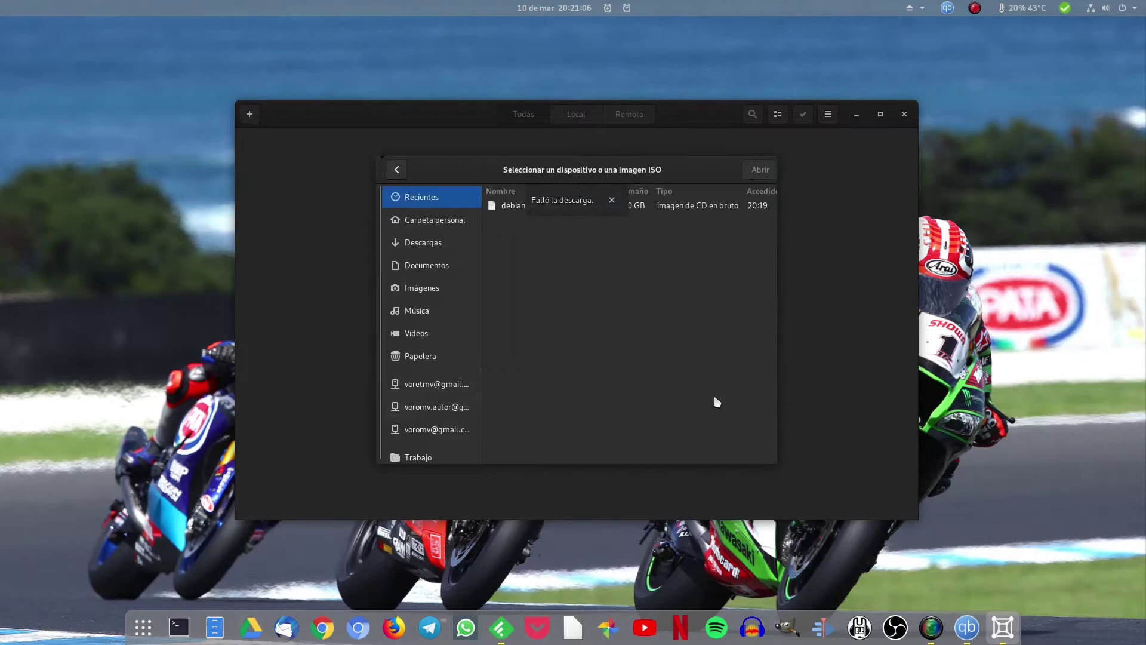
click(518, 206)
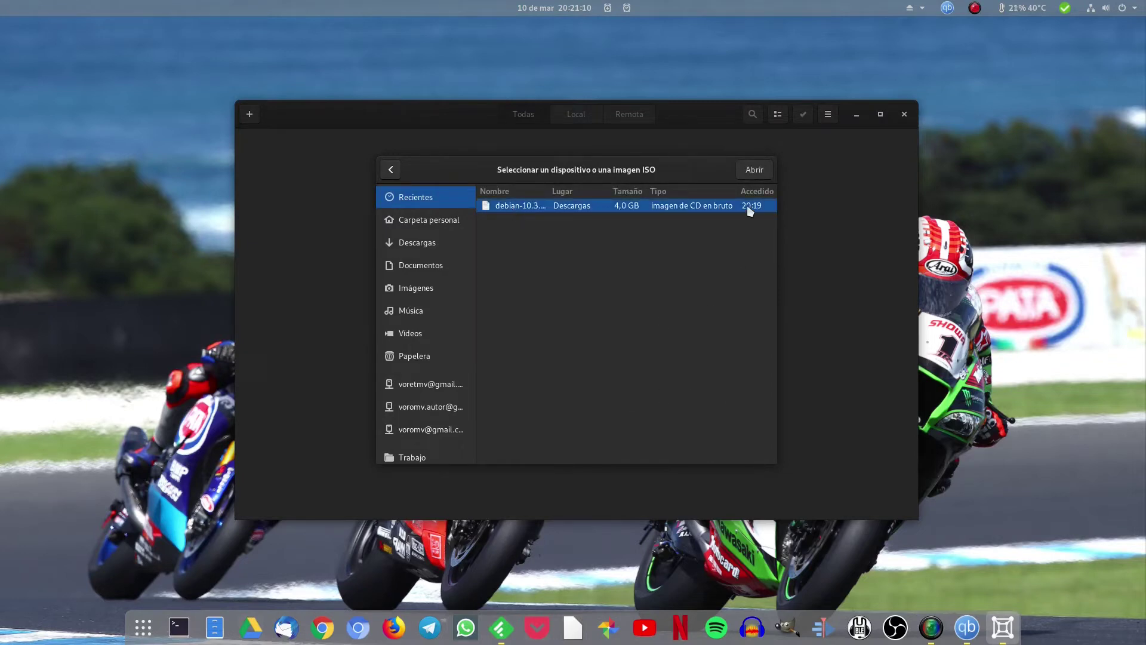
click(754, 170)
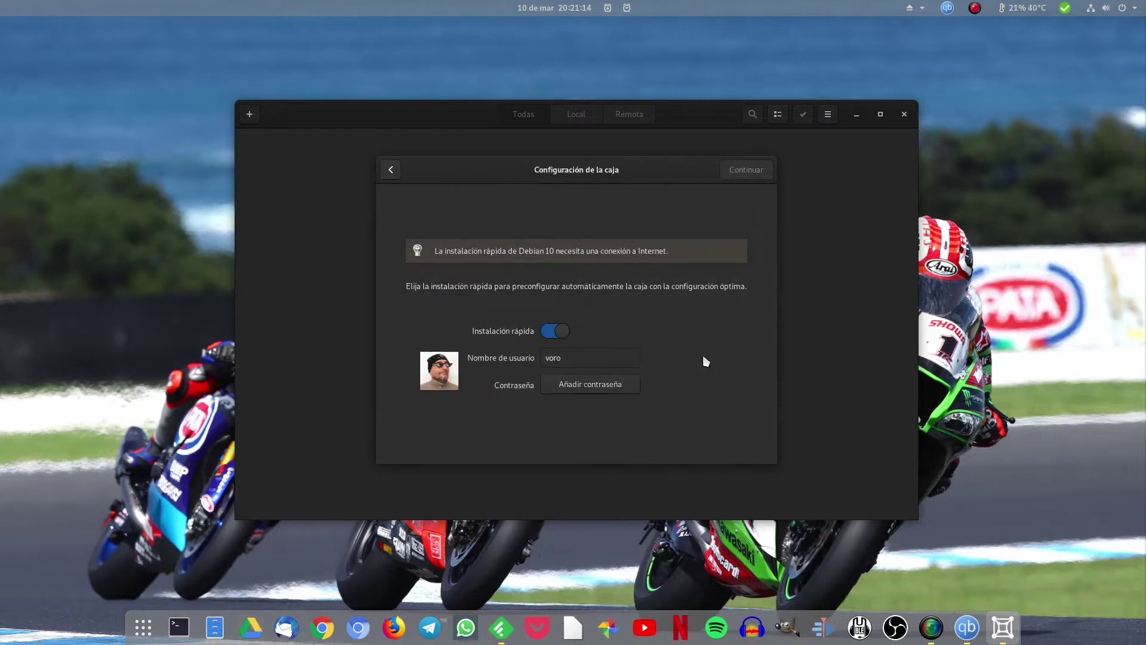
Disable express install and create the Debian 10 box with 1.0 GiB memory and 21.5 GB disk
click(555, 332)
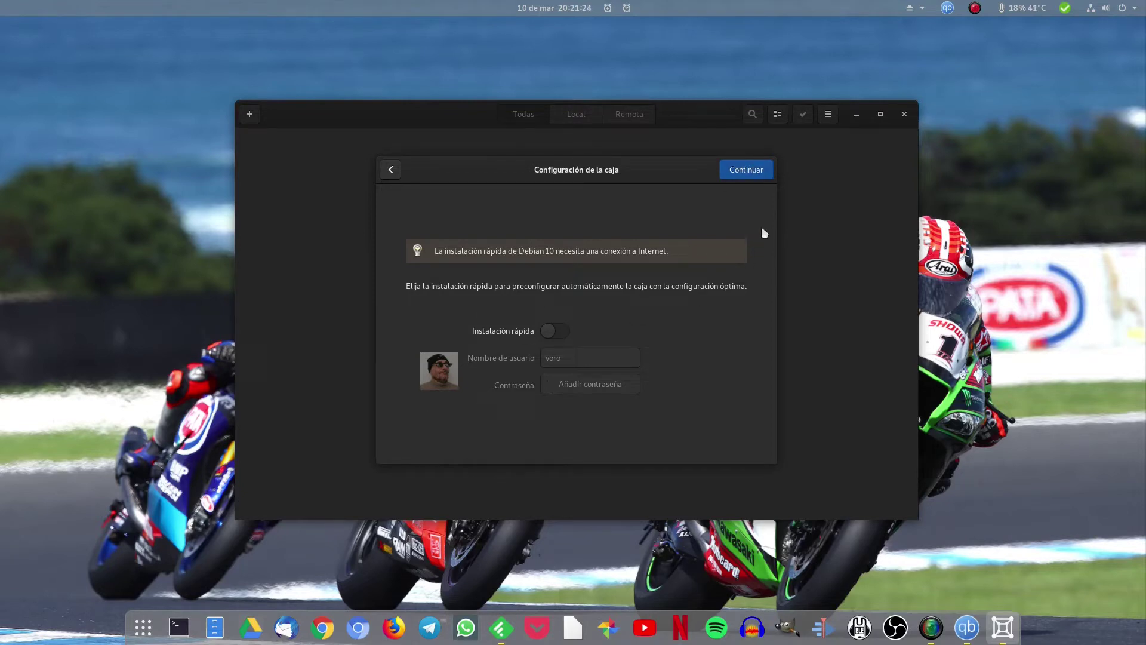
click(747, 172)
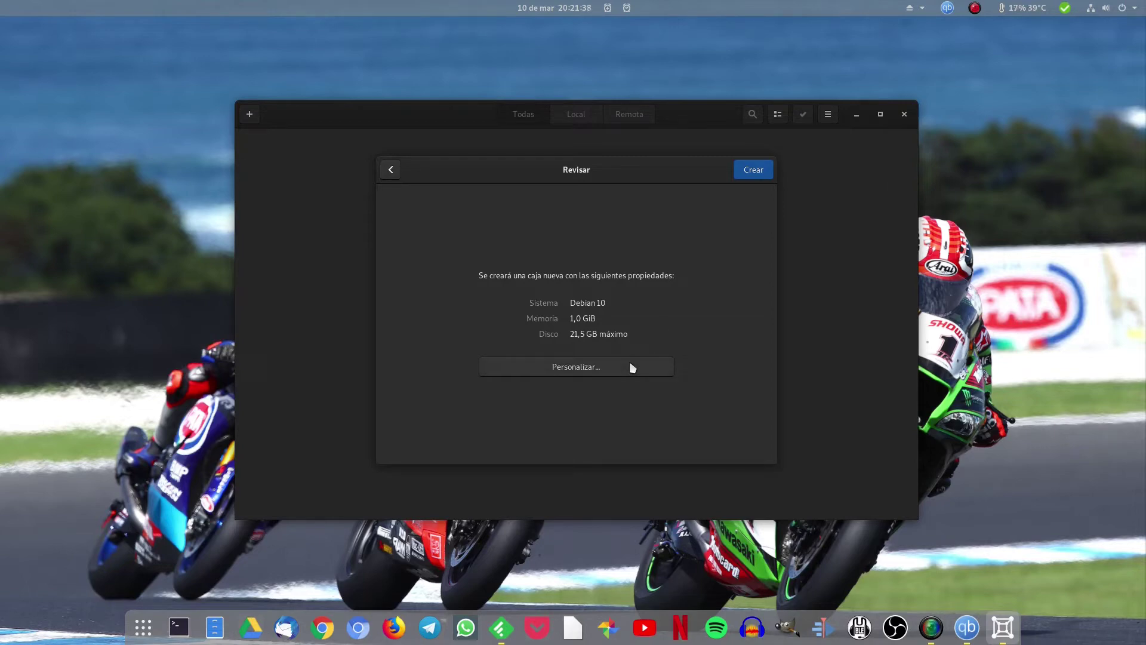
click(748, 175)
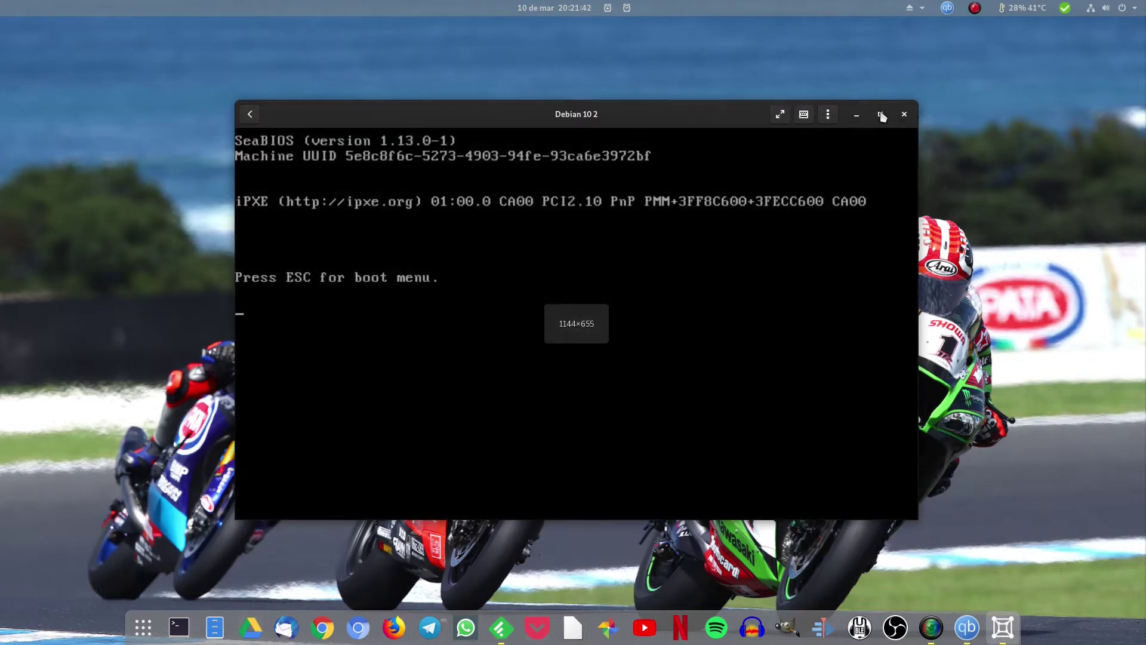
Maximise the VM window and browse the Debian boot menu into the Advanced options submenu
click(882, 115)
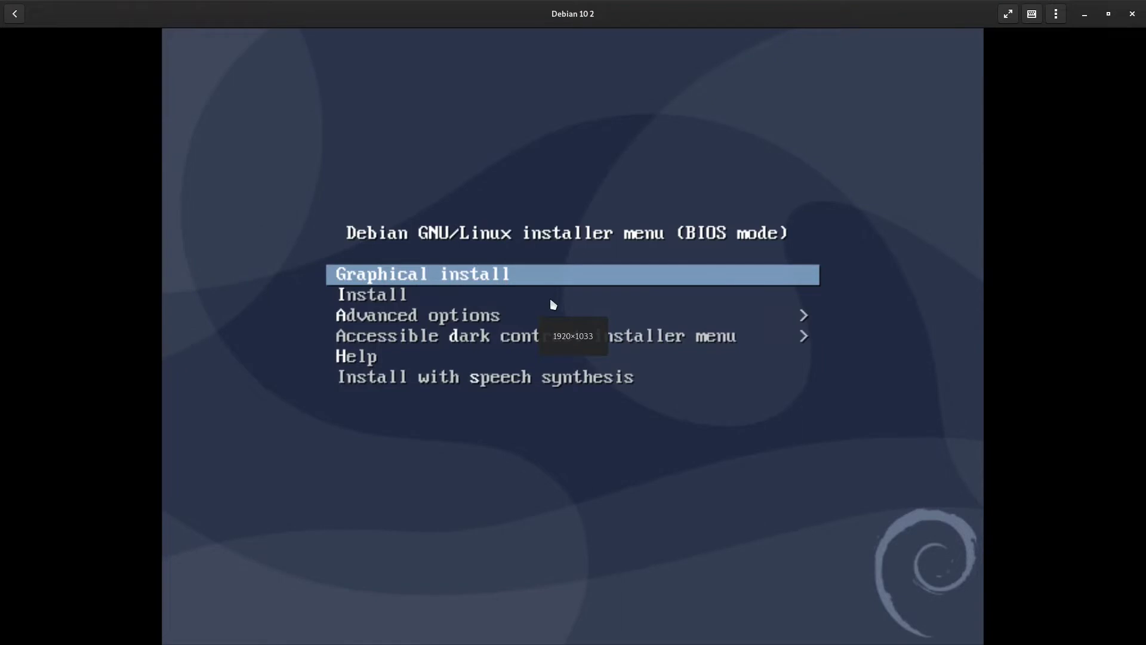
key(Down)
key(Down)
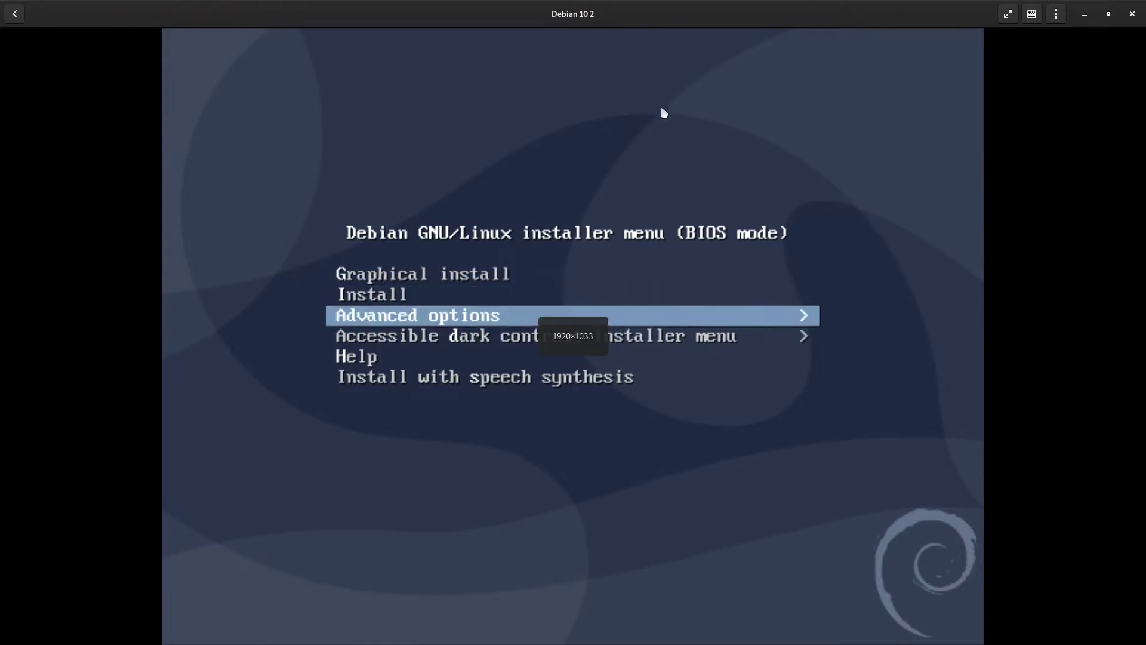
mouse_move(637, 1)
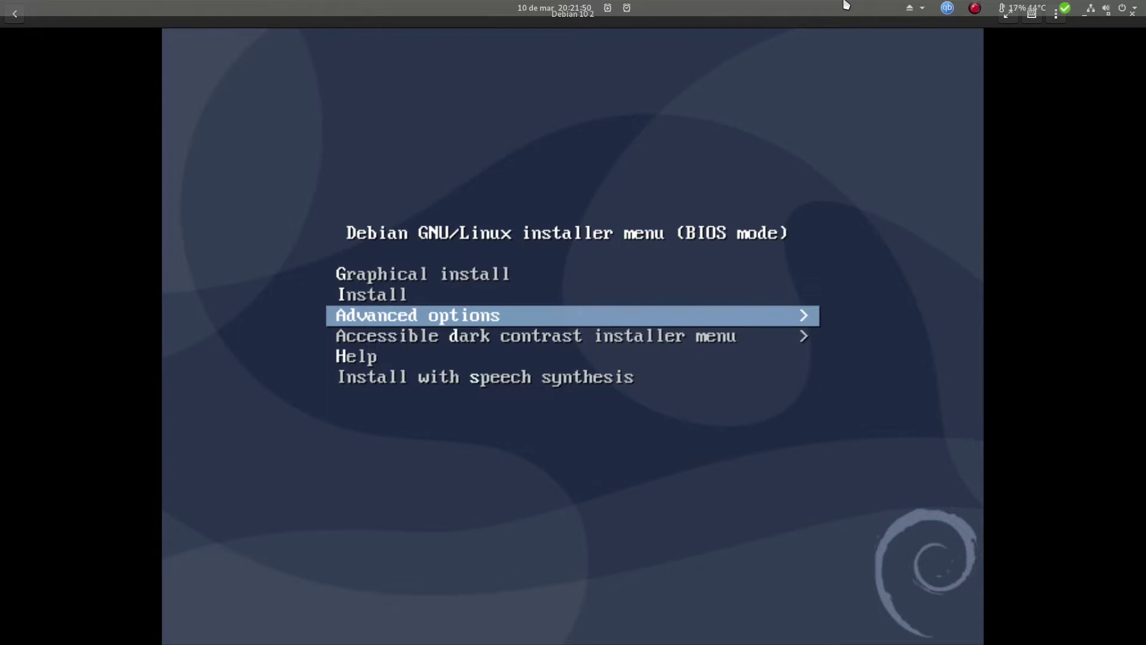
key(Up)
key(Up)
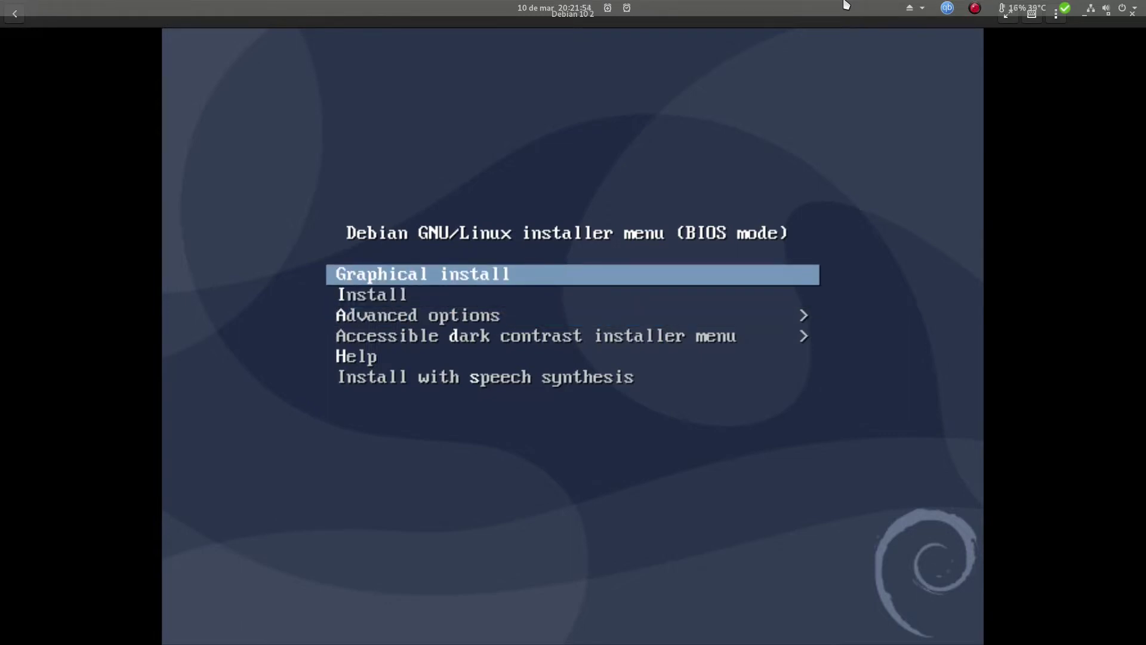
key(Down)
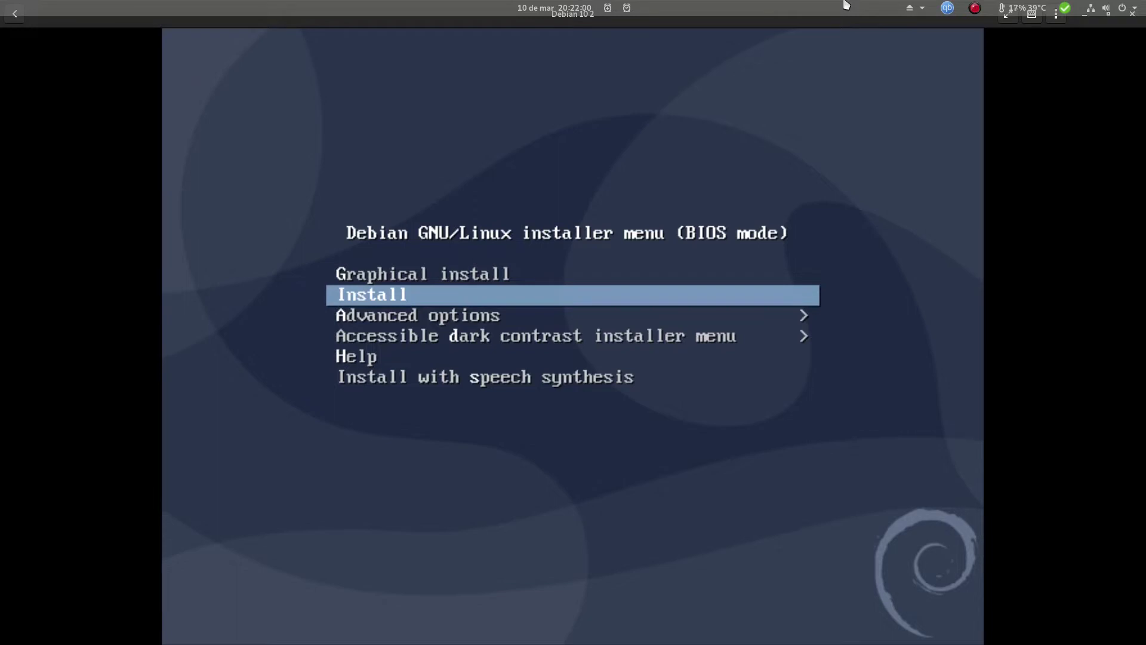
key(Down)
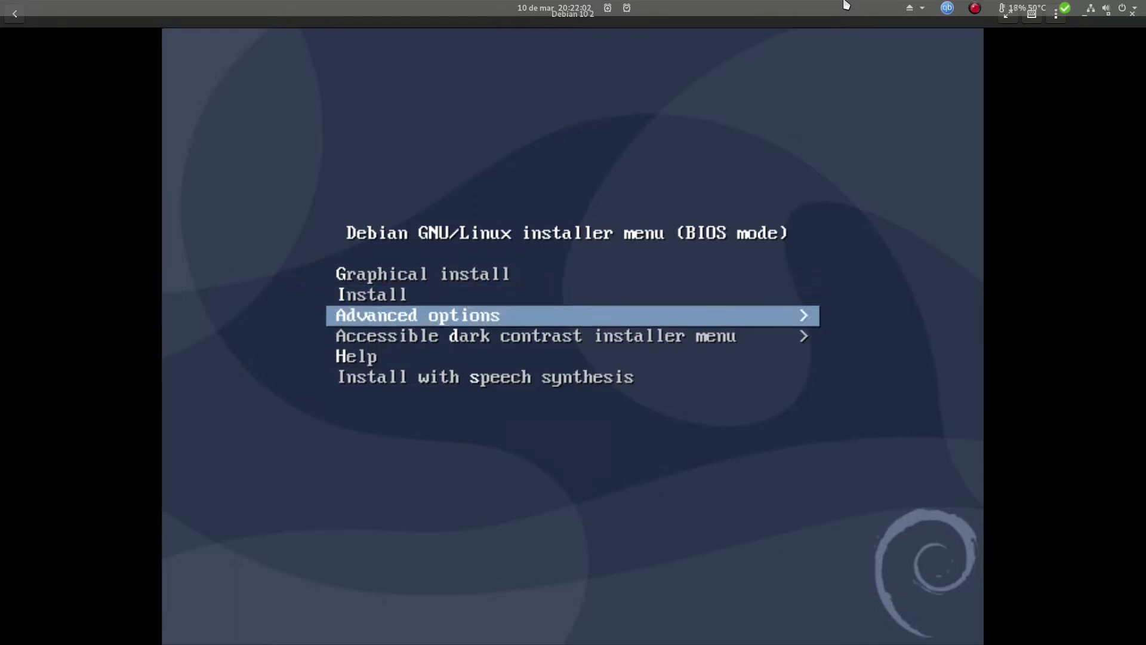
key(Return)
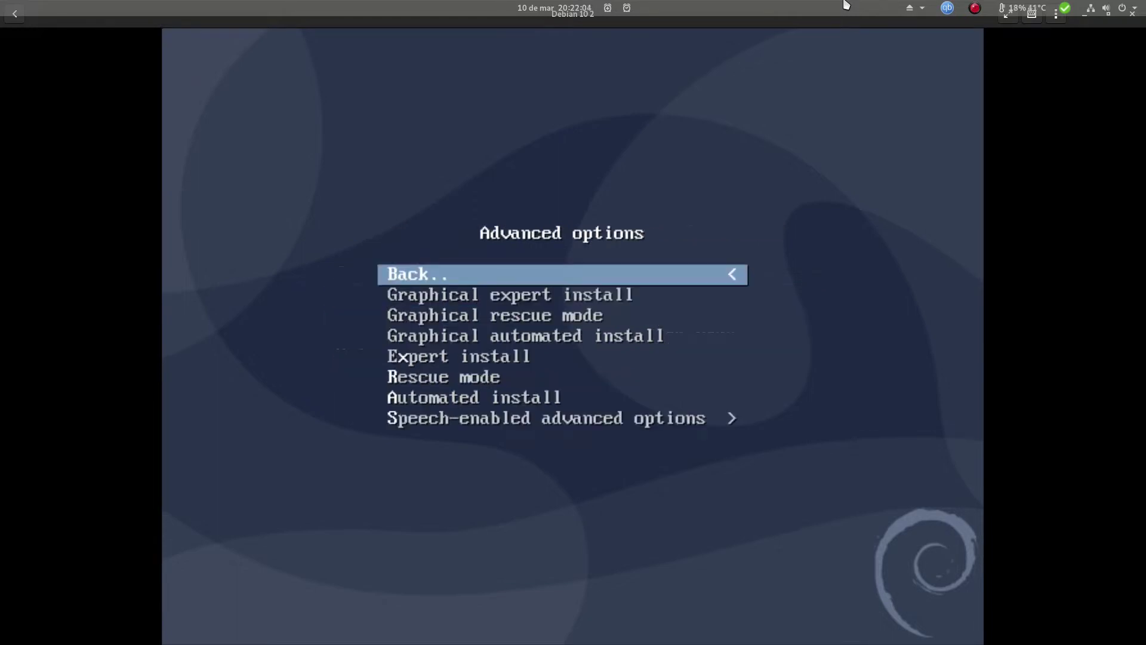
Return from Advanced options to the main menu and start the Graphical install
key(Down)
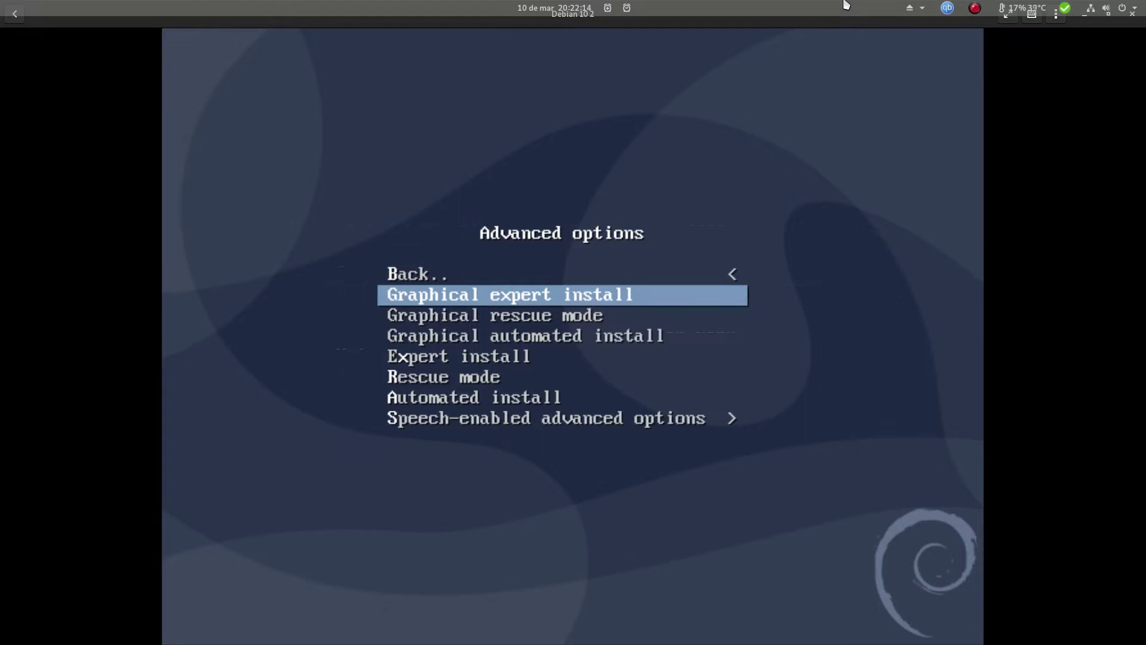
key(Down)
key(Down)
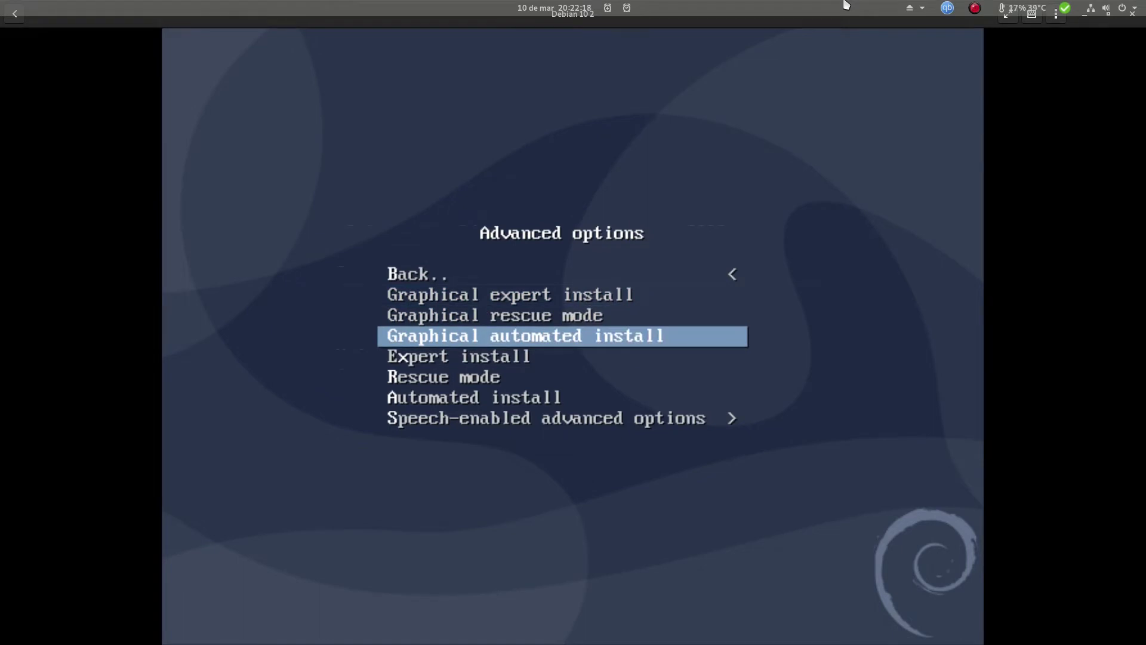
key(Up)
key(Up)
key(Up)
key(Return)
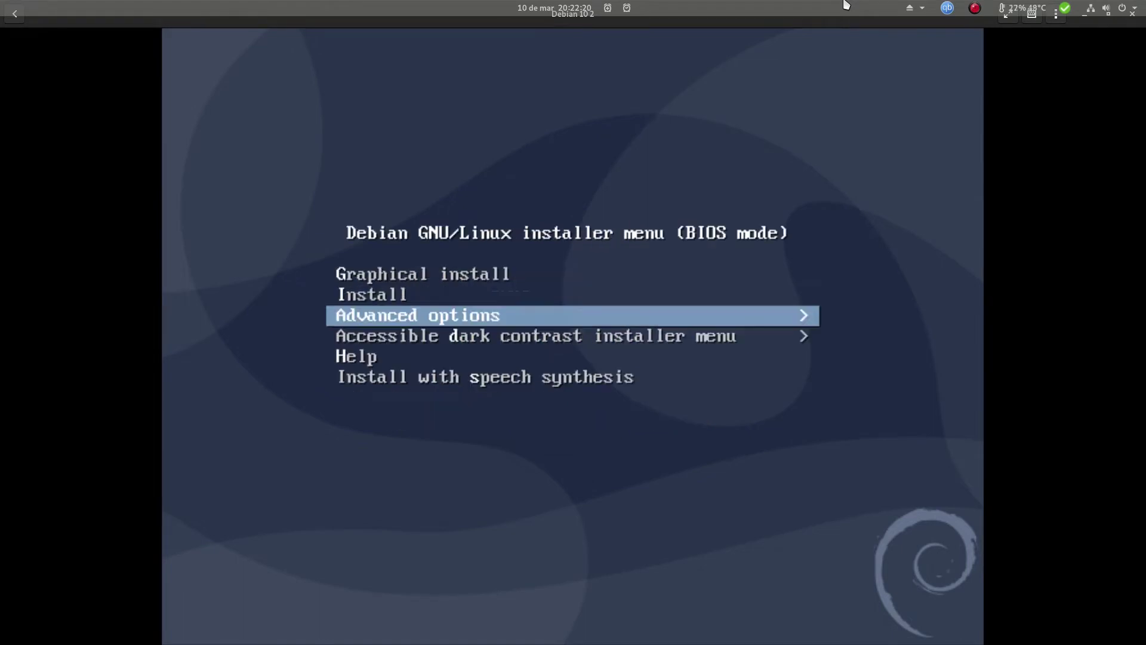
key(Up)
key(Up)
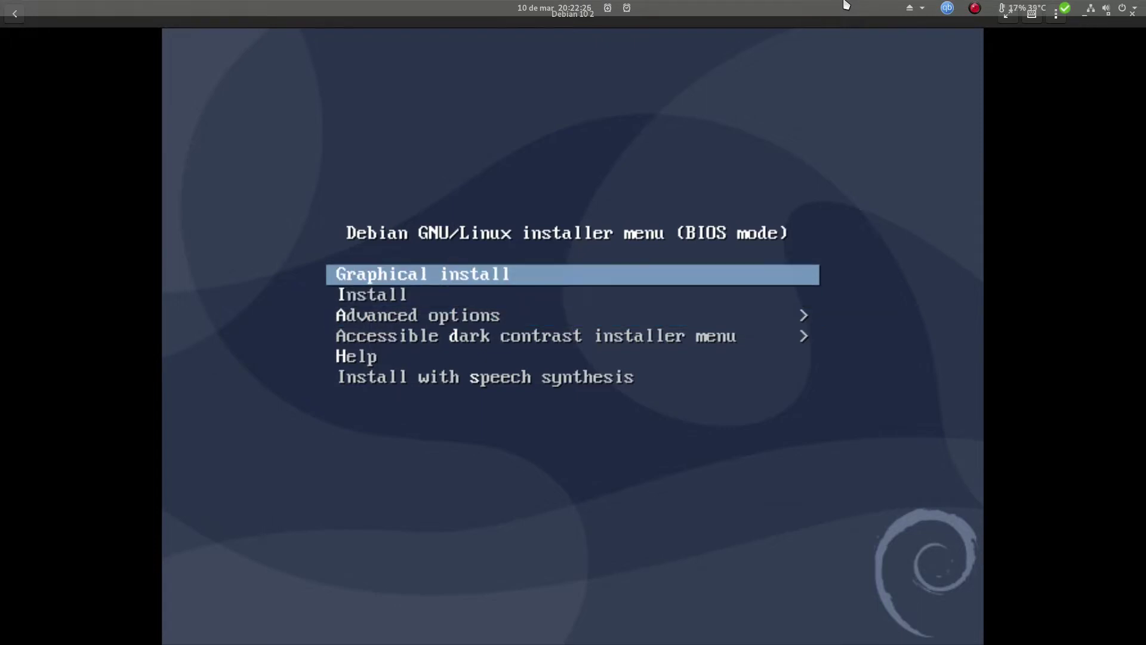
key(Return)
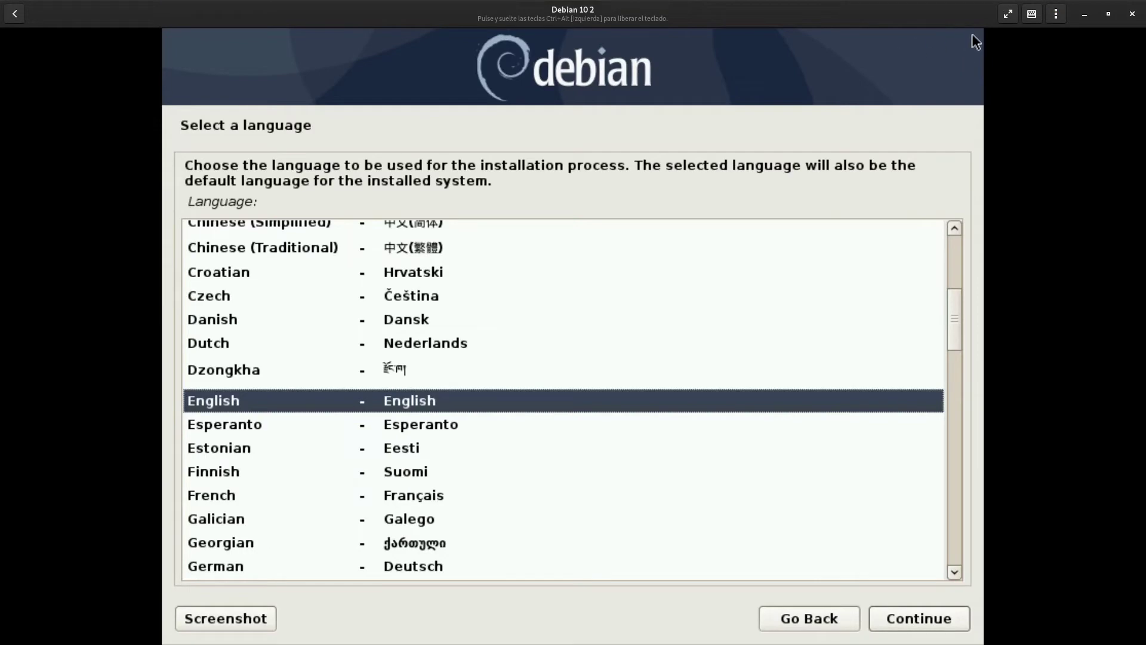
Make the VM display fullscreen and choose Spanish (Español) as the installation language
click(1007, 13)
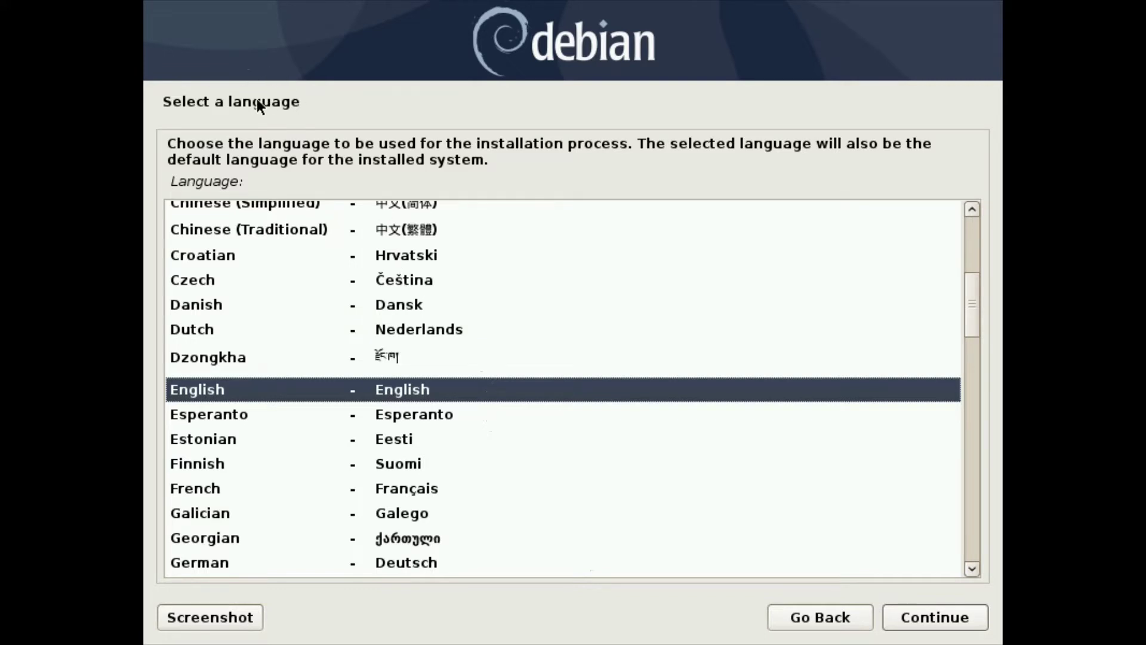
key(Down)
key(Down)
key(Down)
key(Down)
key(Down)
key(Down)
key(Down)
key(Down)
key(Down)
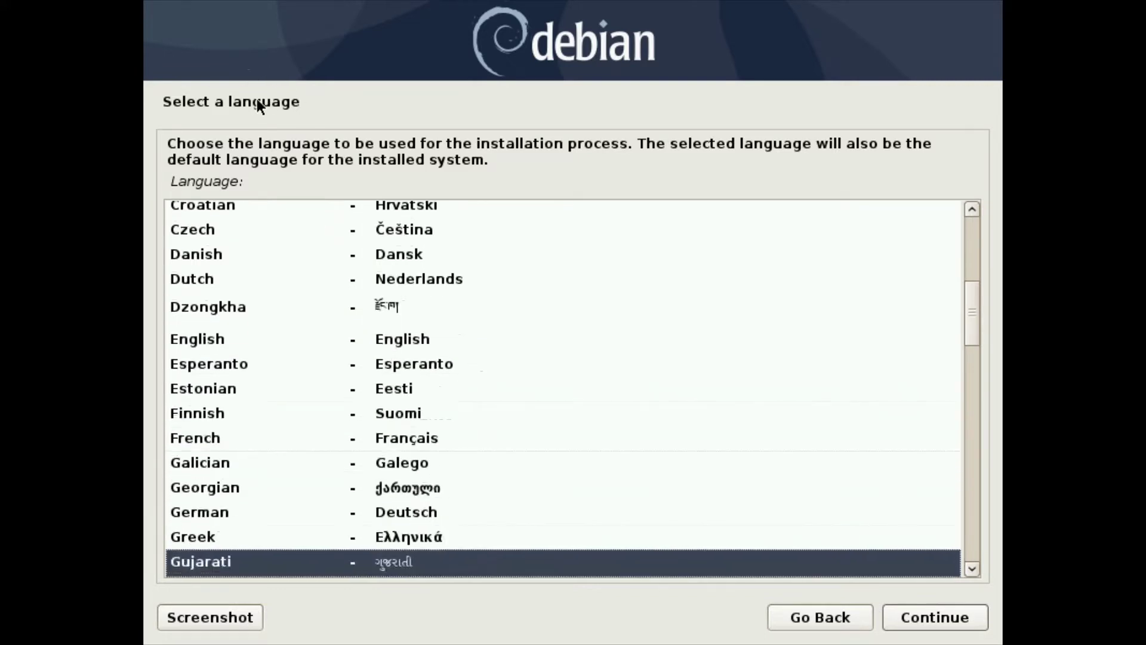
key(Down)
key(Down)
key(Down)
key(Down)
key(Down)
key(Down)
key(Down)
key(Down)
key(Down)
key(Down)
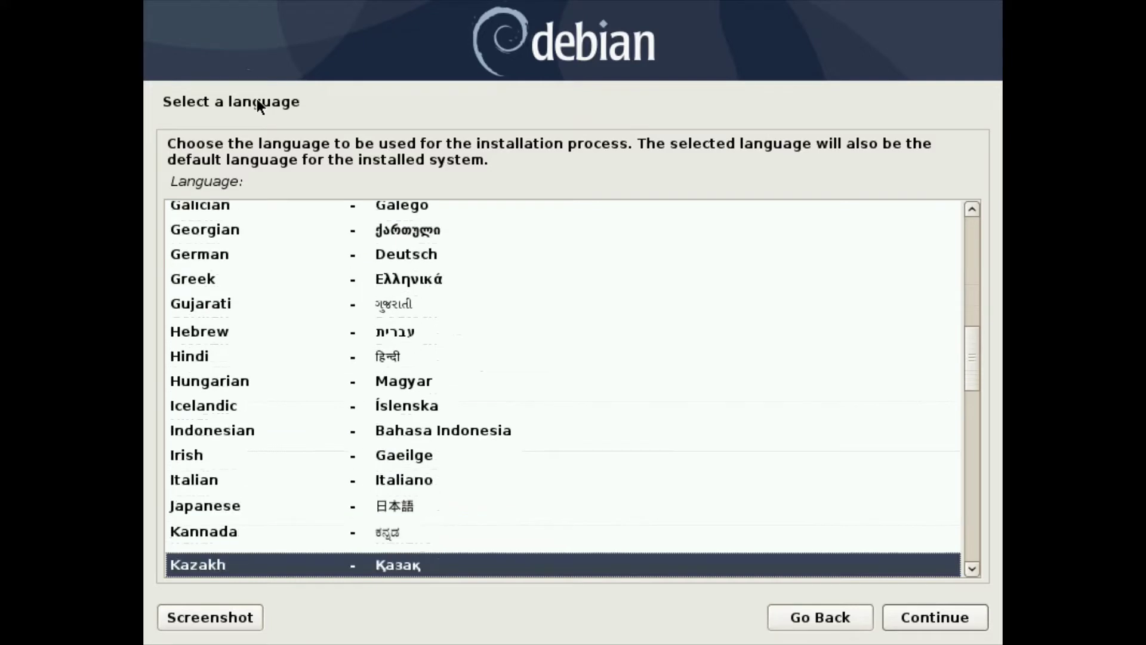
key(Down)
key(Down)
key(Down)
key(Down)
key(Down)
key(Down)
key(Down)
key(Down)
key(Down)
key(Down)
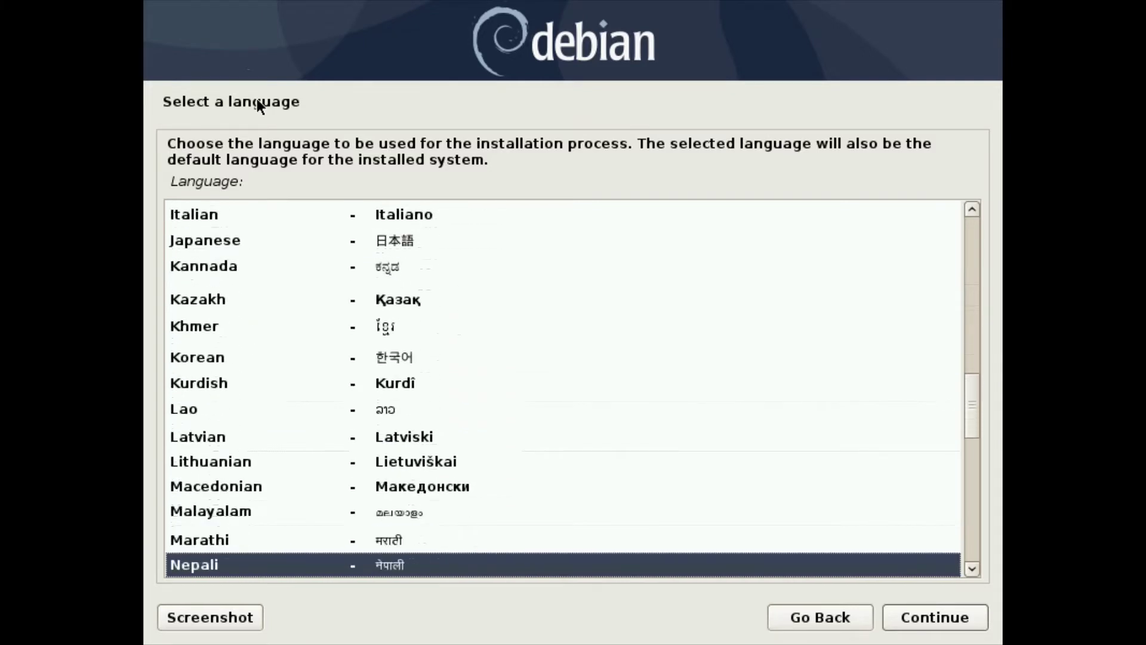
key(Down)
key(Down)
key(Down)
key(Down)
key(Down)
key(Down)
key(Down)
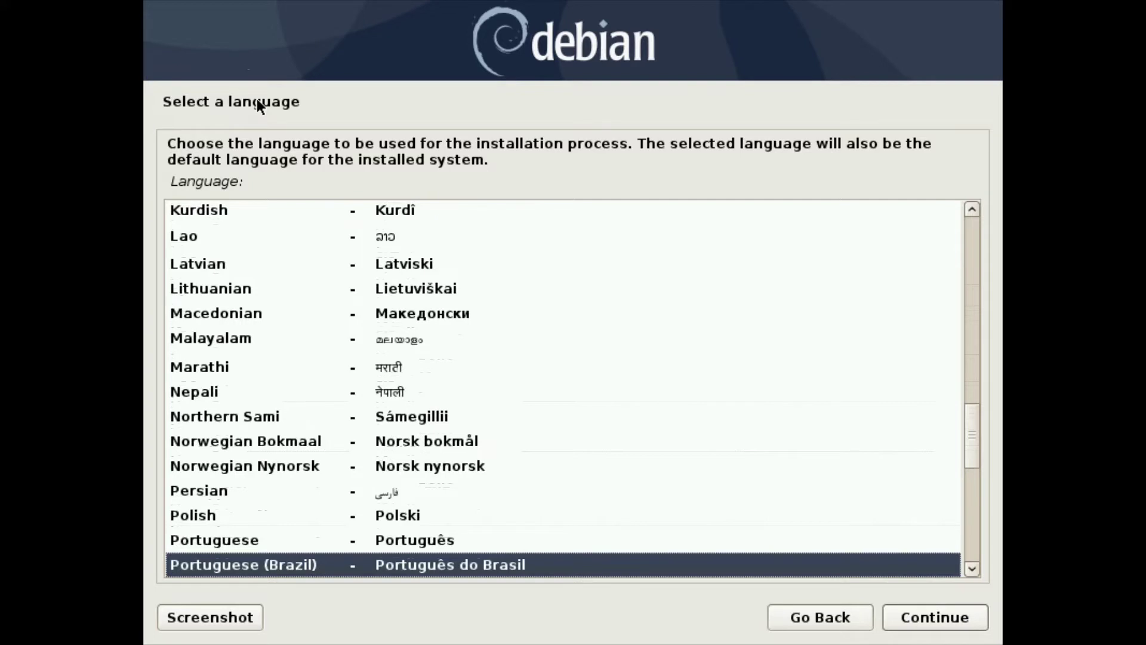
key(Down)
key(Down)
key(Down)
key(Down)
key(Down)
key(Down)
key(Down)
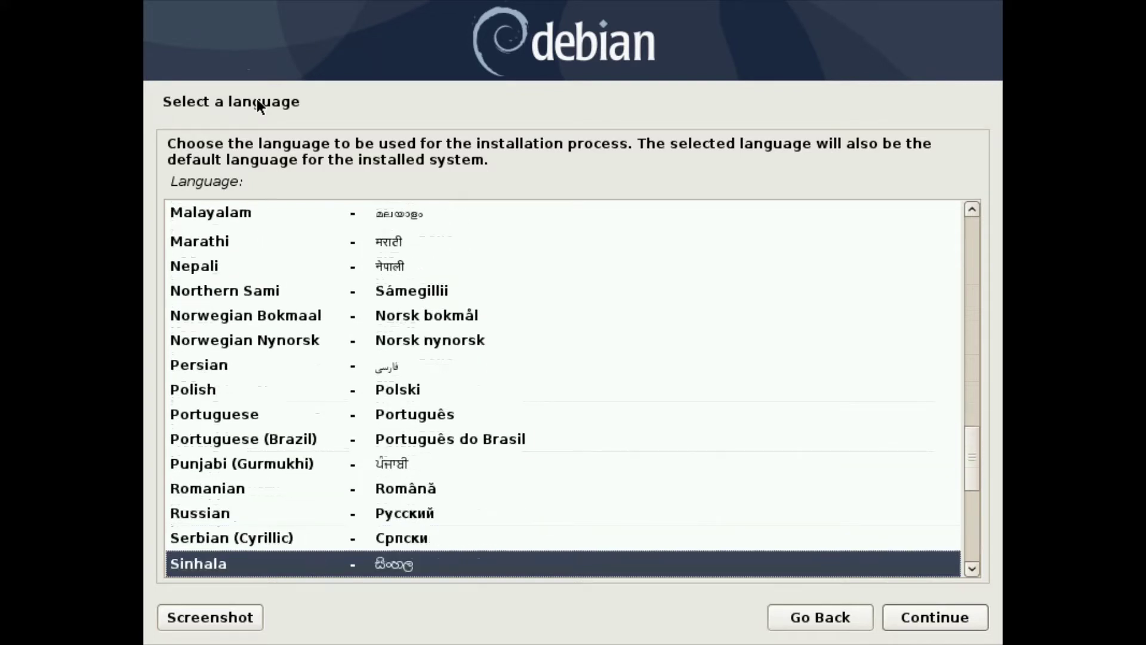
key(Down)
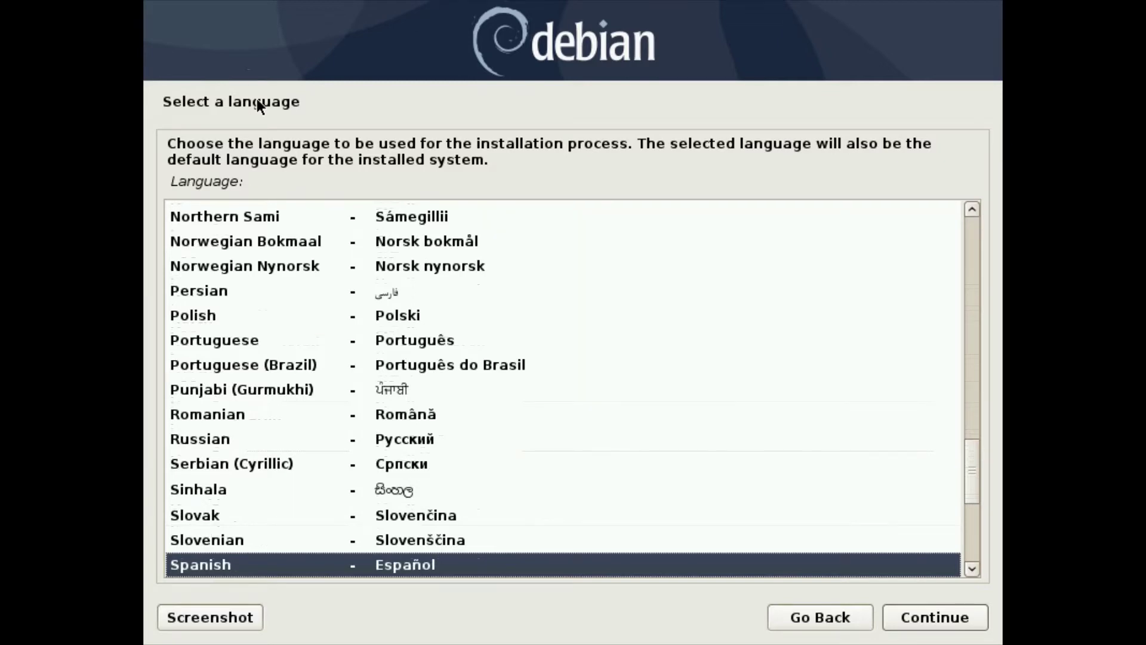
click(953, 623)
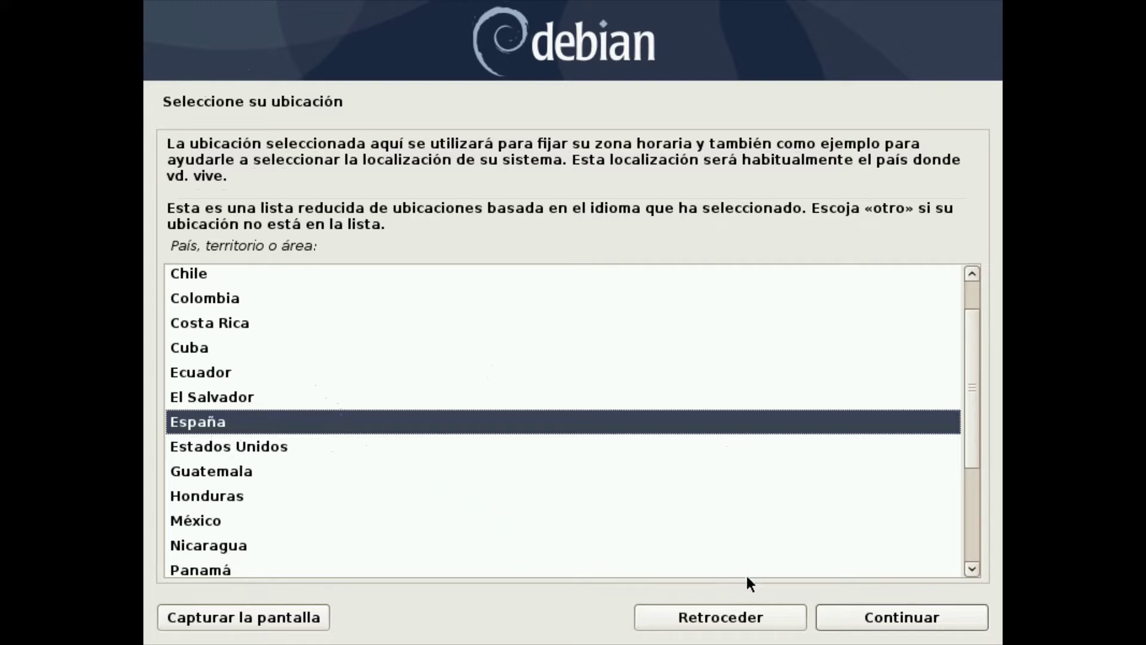
Accept España as the location and Español as the keyboard map
click(858, 621)
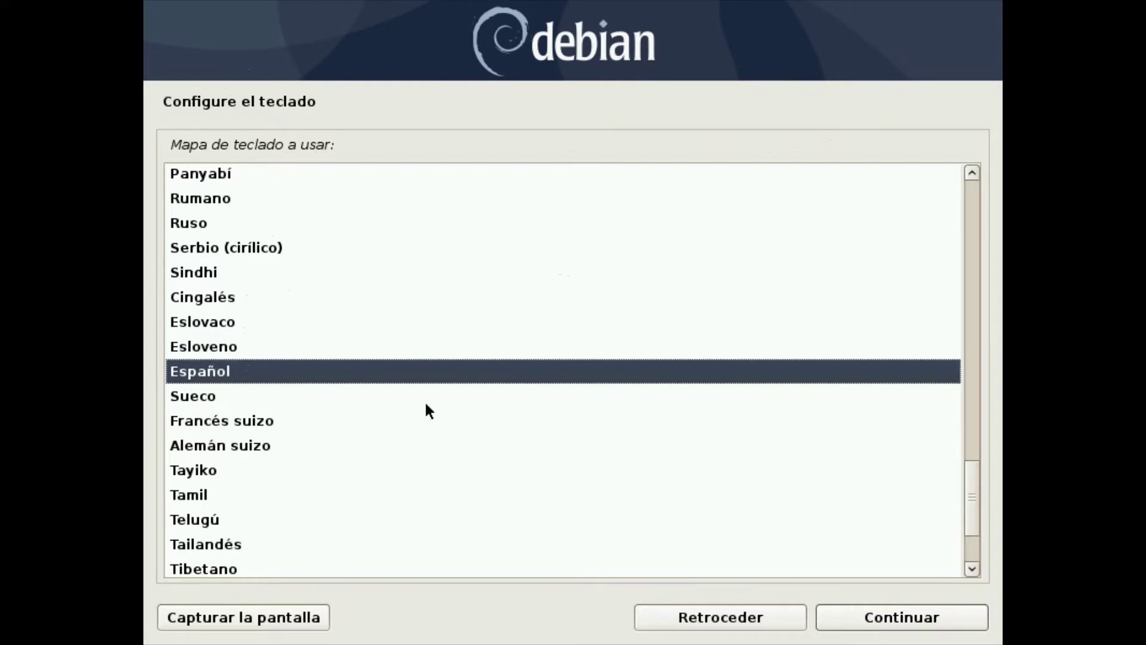
click(875, 615)
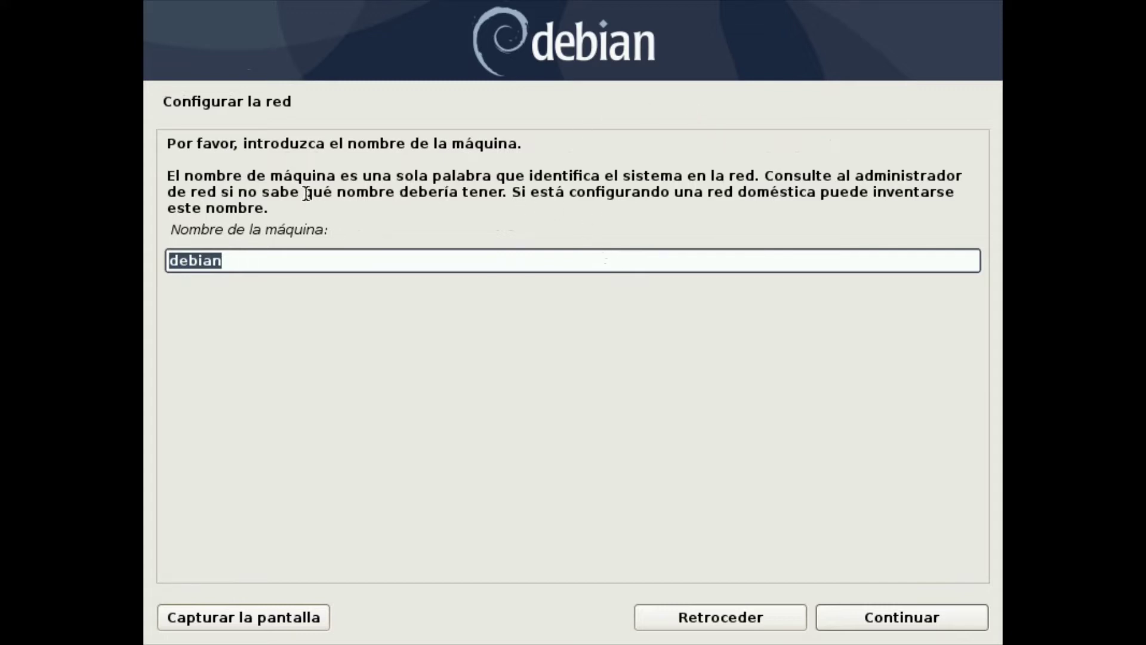
Keep 'debian' as the machine name on the Configurar la red page and continue
drag(167, 175, 337, 212)
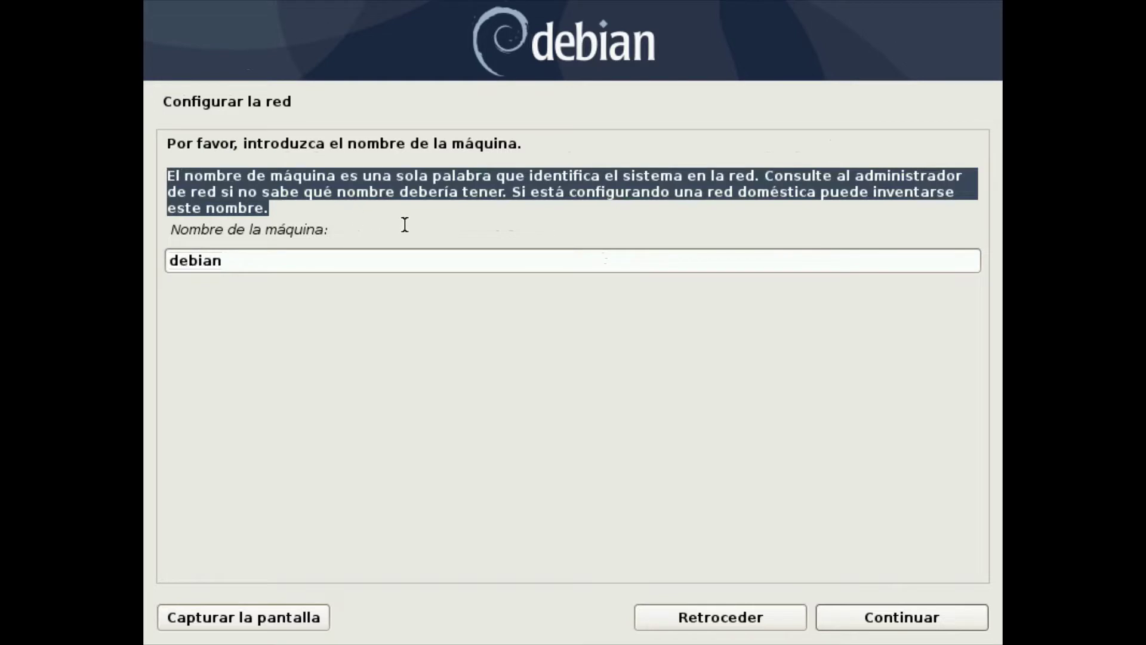
click(698, 142)
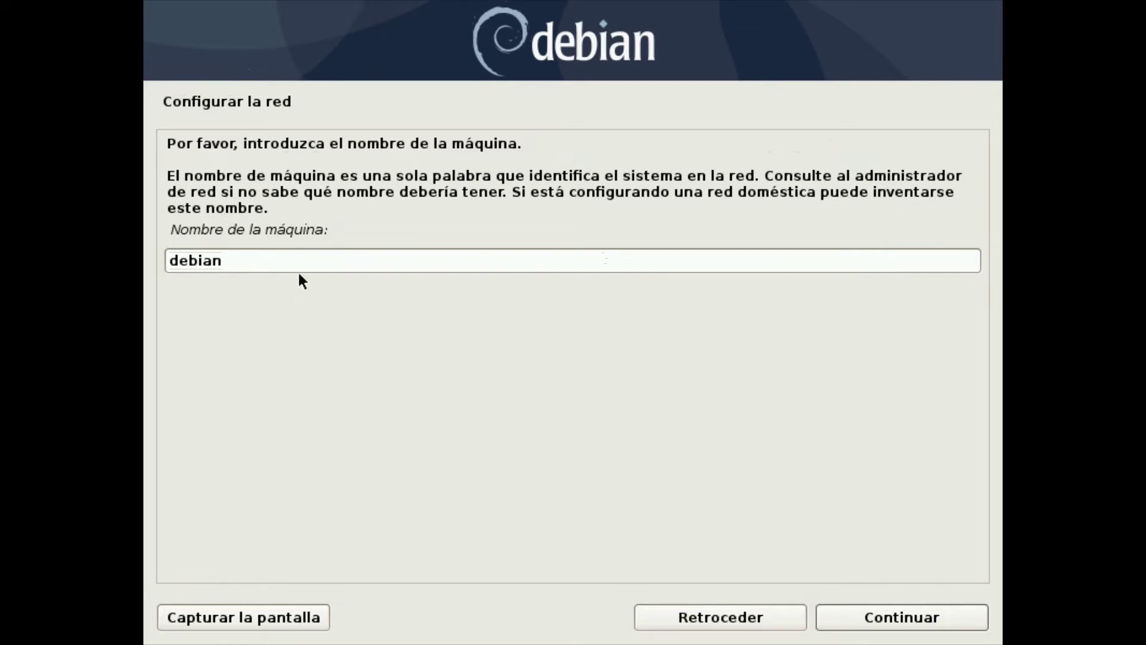
click(911, 623)
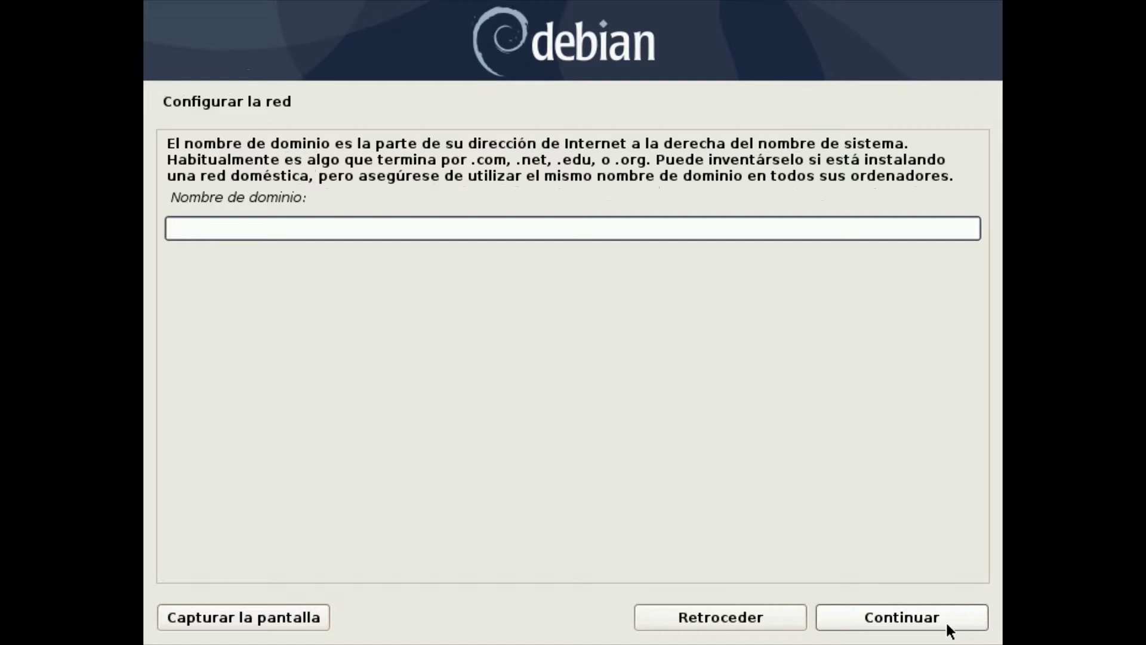
Leave the domain name blank and continue to the root password prompt
click(950, 630)
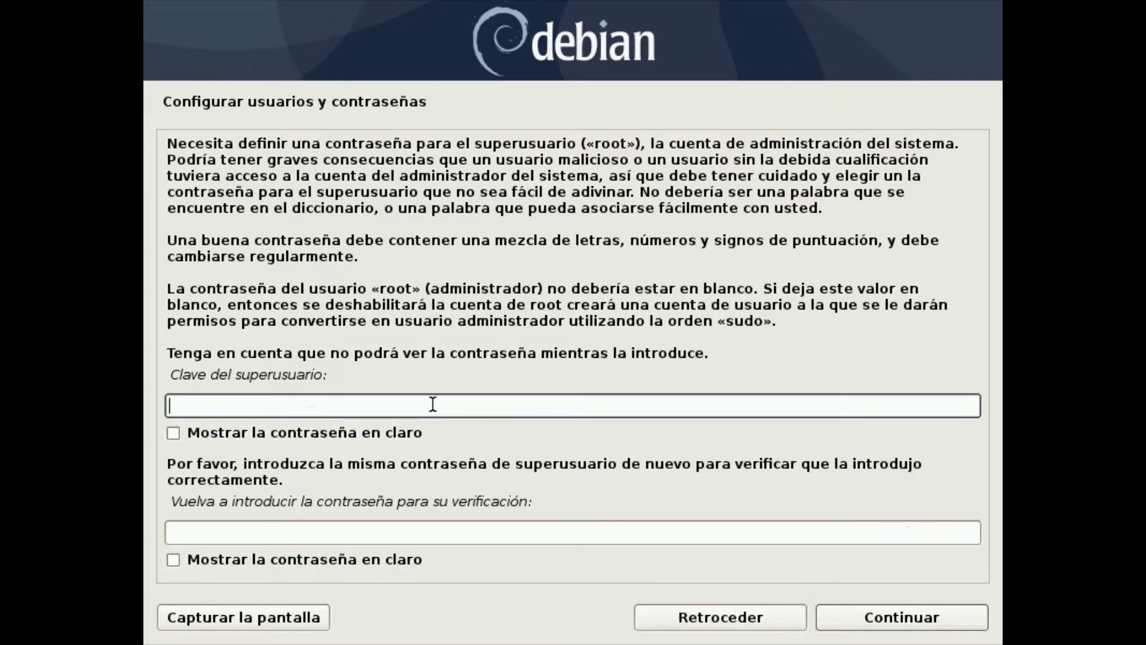
Enter the root password, briefly reveal it with Mostrar, retype it for verification, and submit
text(1234)
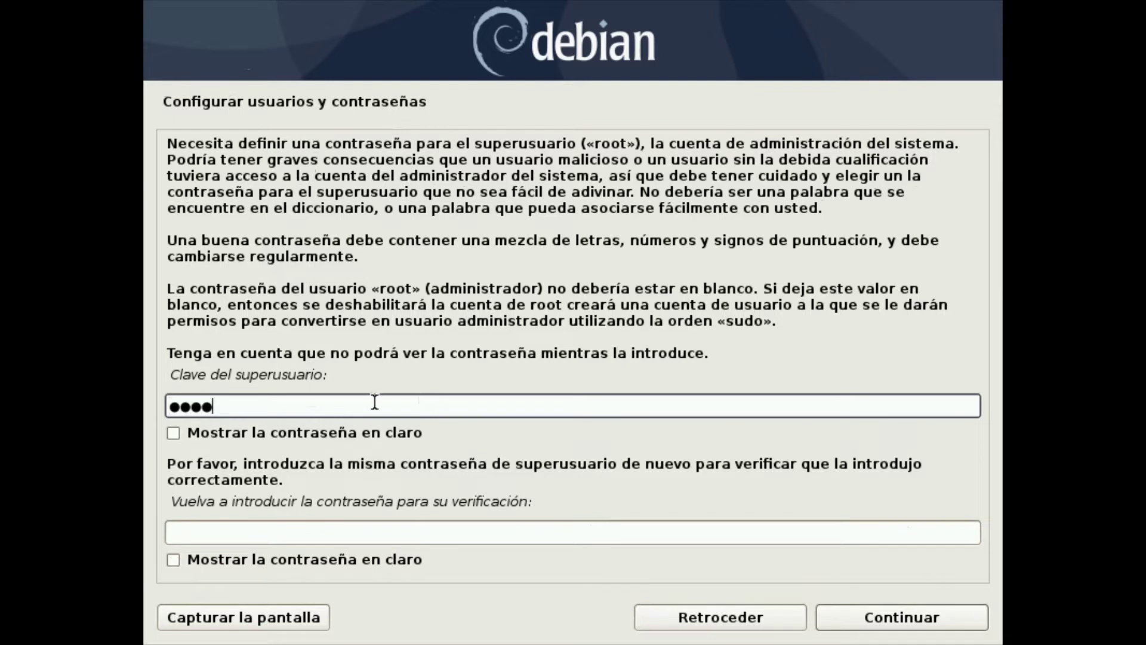
click(173, 432)
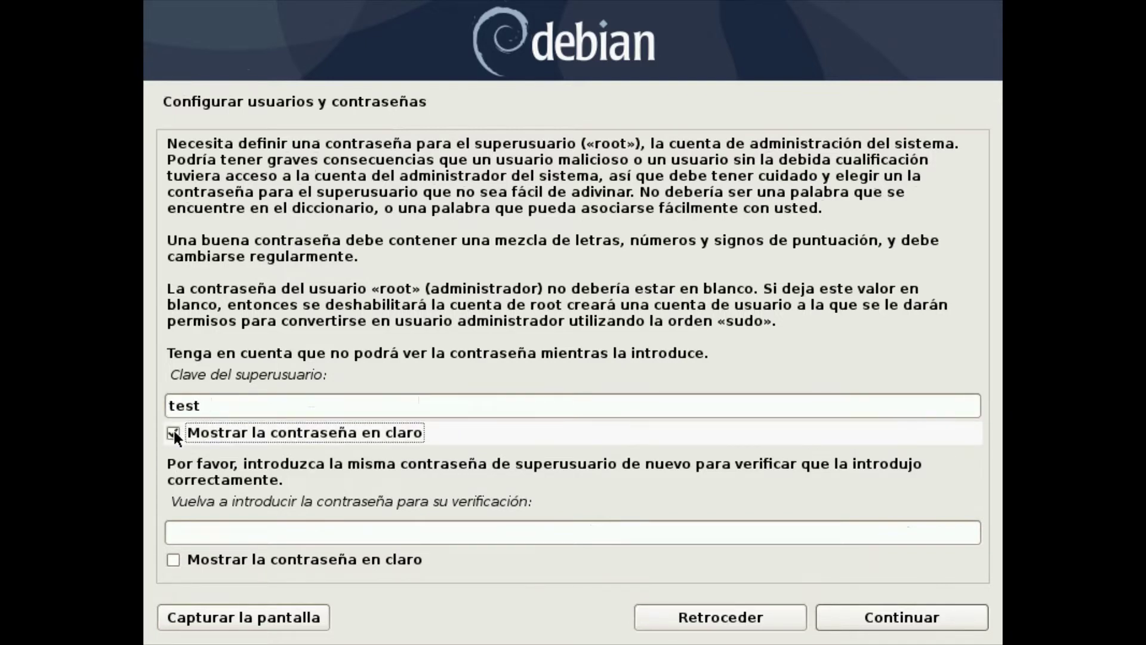
click(173, 432)
click(203, 533)
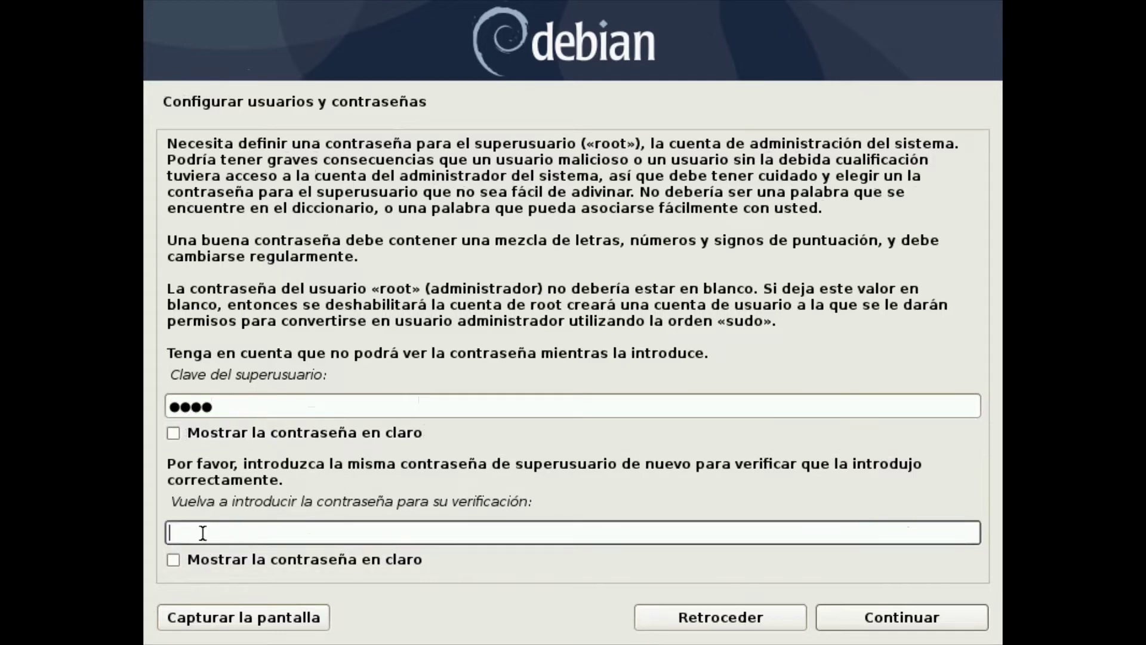
text(test)
click(960, 620)
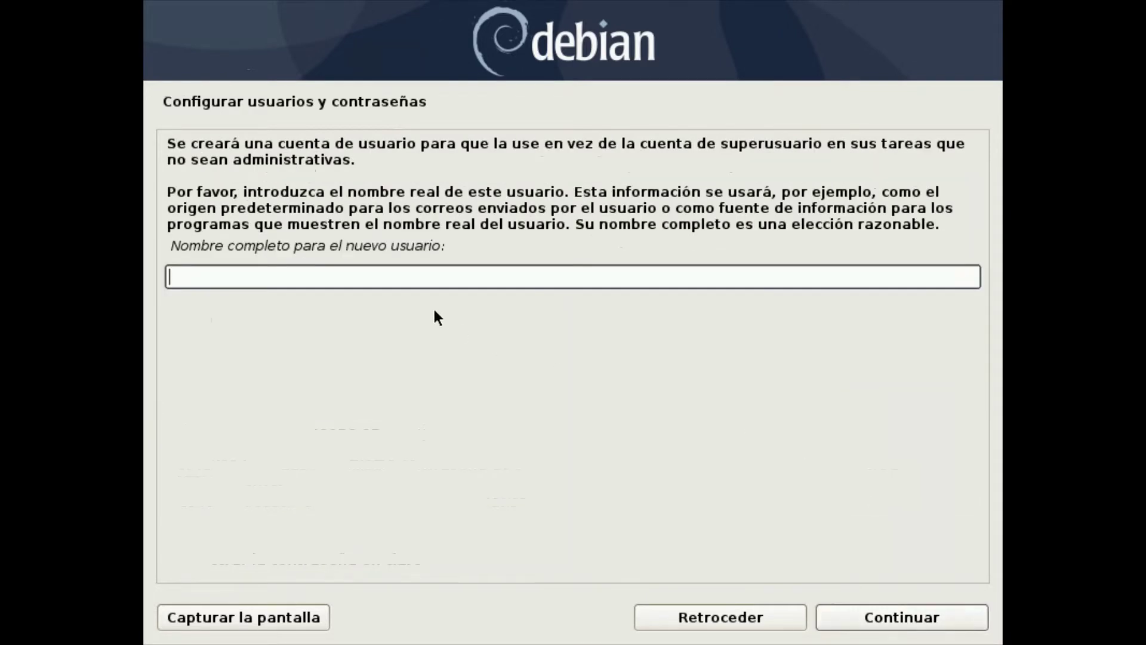
Enter the new user's full name and accept the suggested username
text(Voro)
click(955, 610)
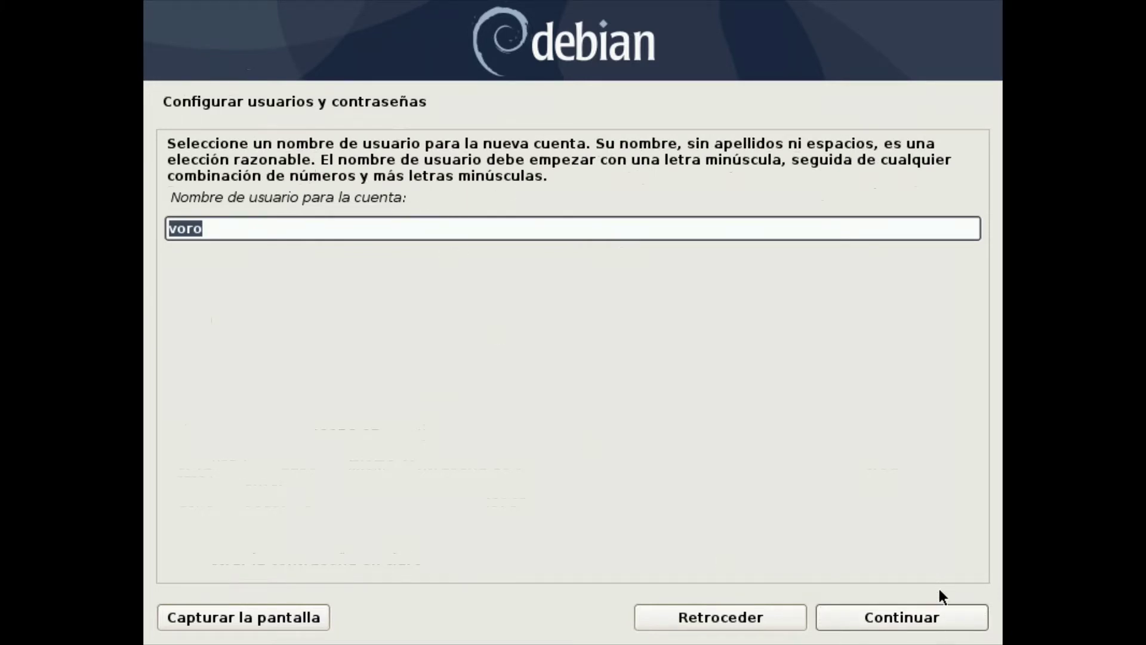
click(958, 612)
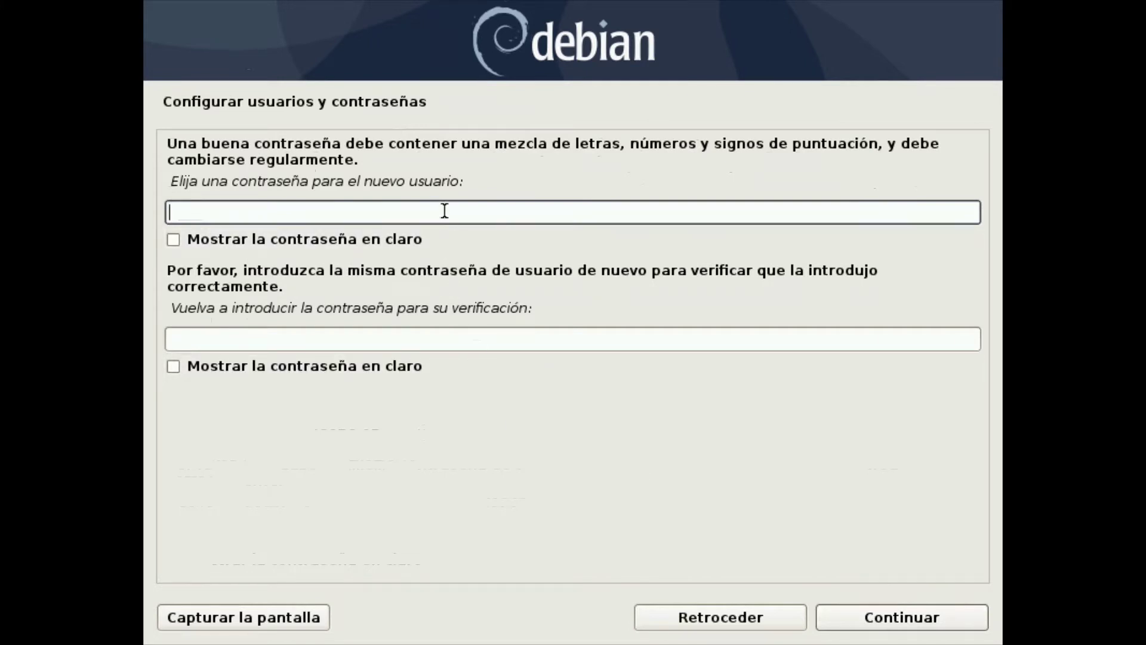
Type the new user's password, show both fields in plain text, retype it for verification, and continue
text(*****)
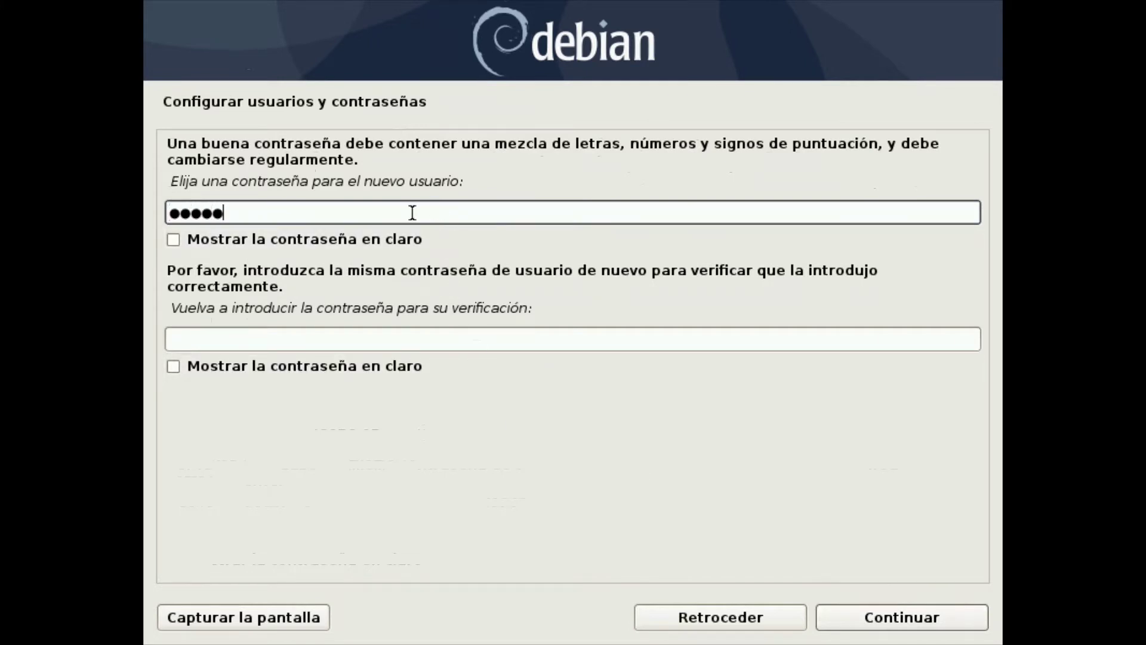
click(197, 239)
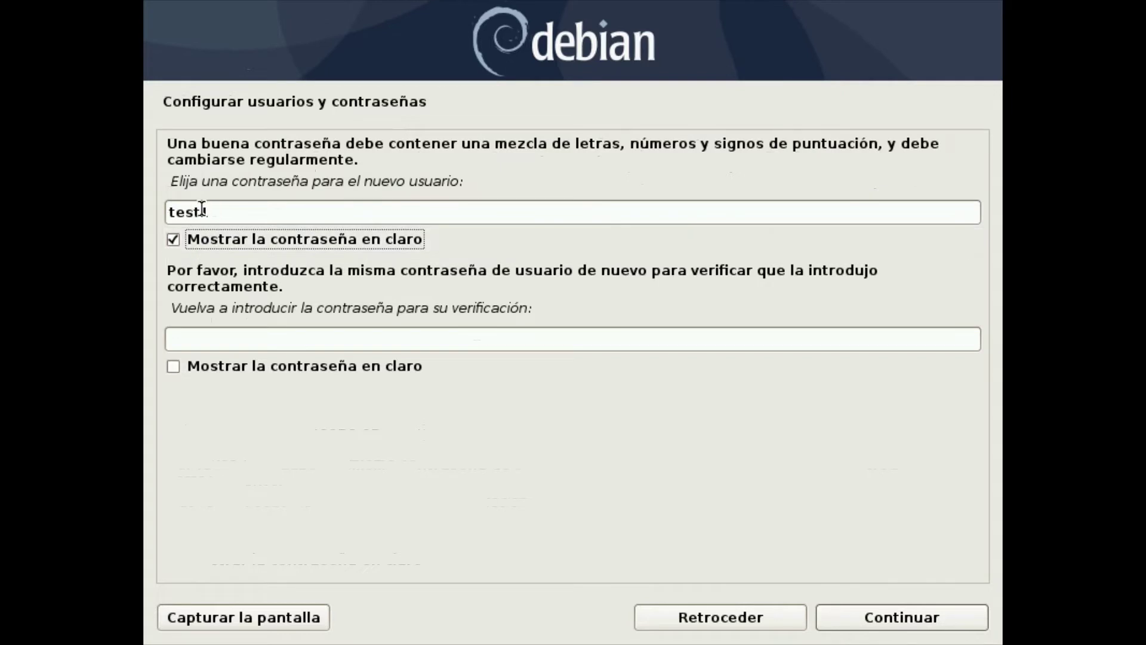
click(174, 365)
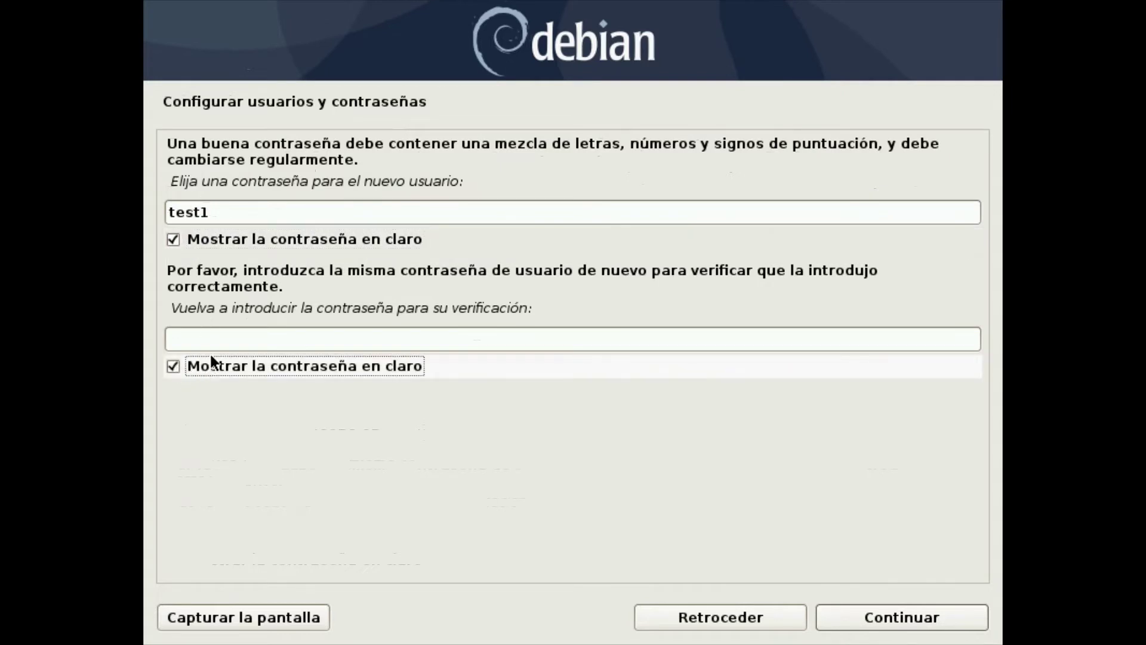
click(220, 336)
text(test1)
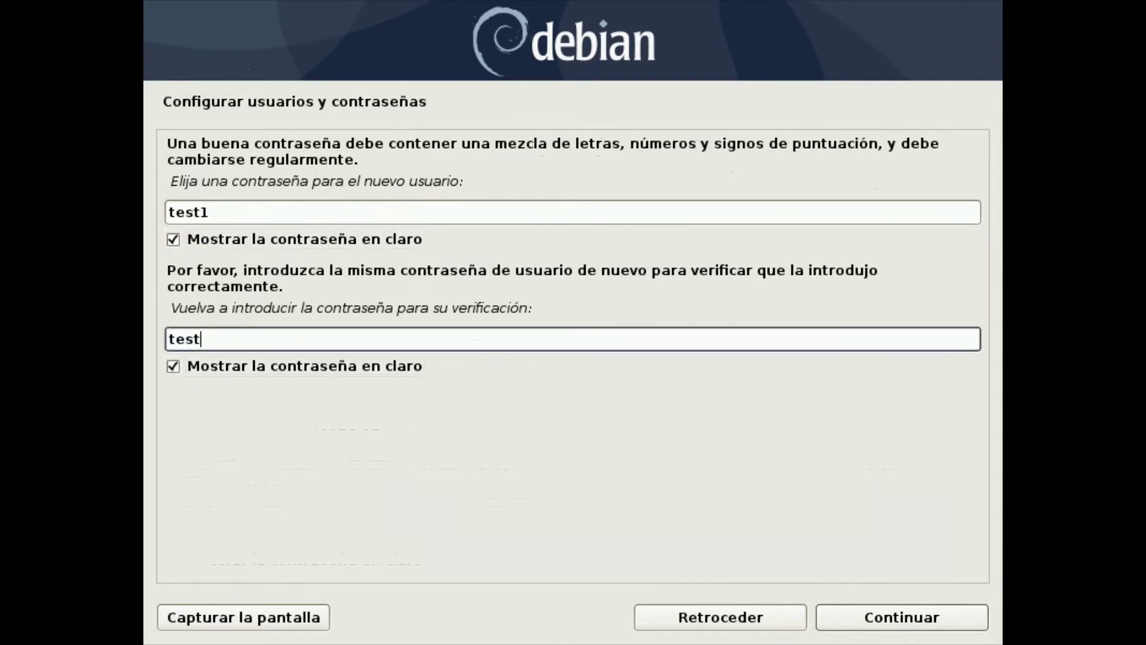
click(923, 613)
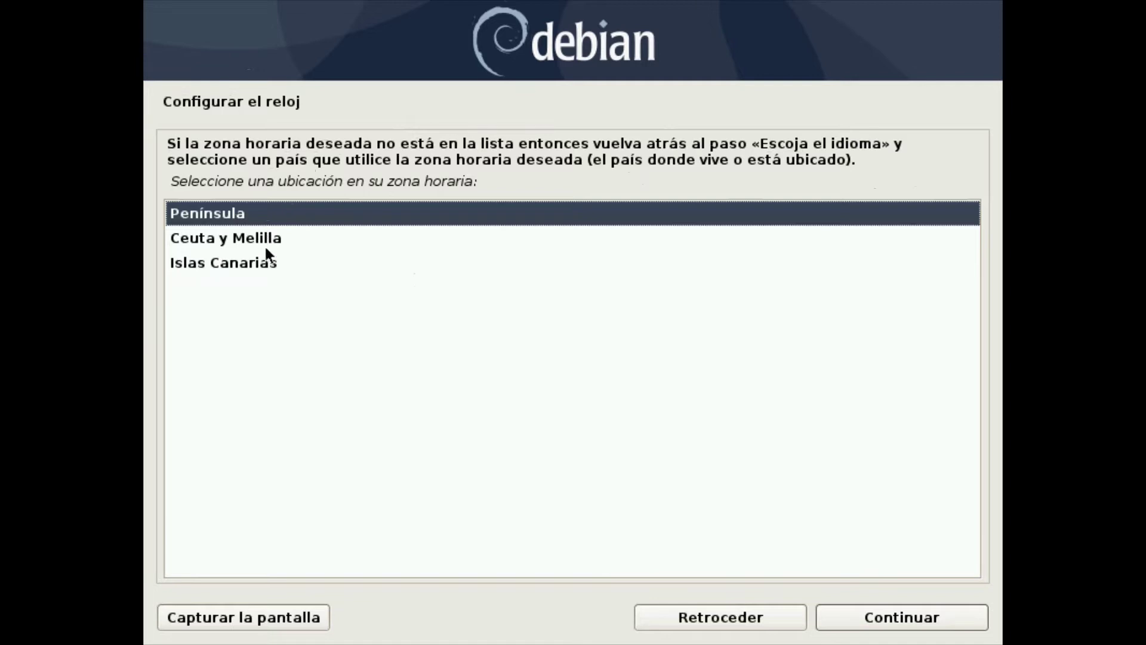
Accept Península as the time zone on Configurar el reloj
click(918, 621)
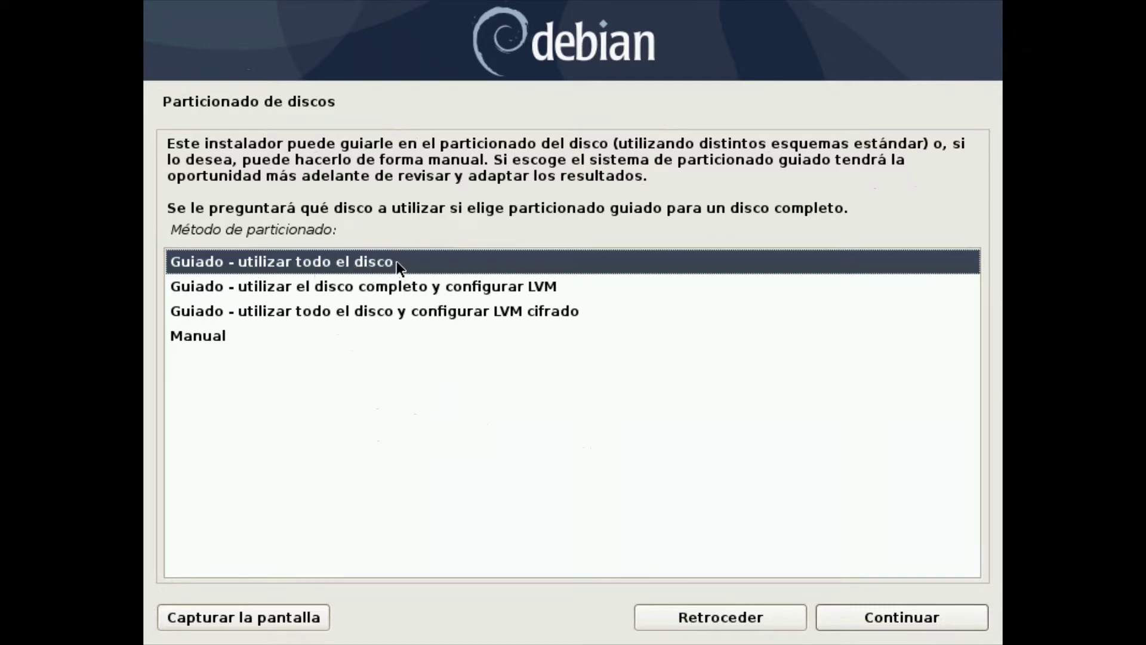
Choose Manual as the partitioning method and proceed to the partition summary
click(247, 336)
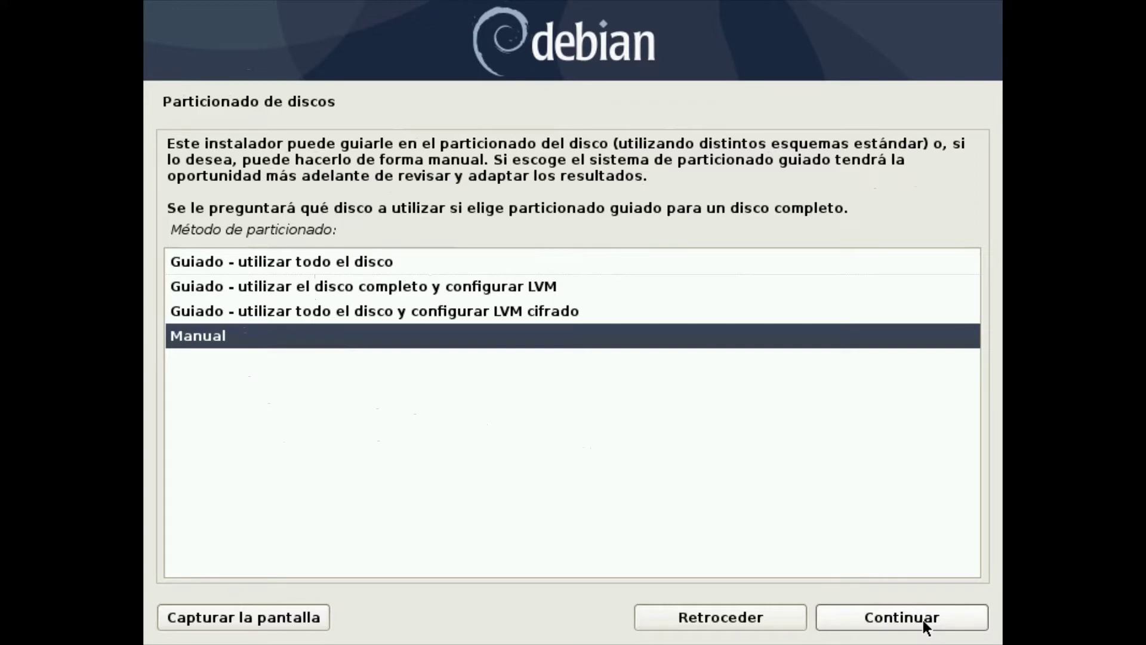
click(922, 619)
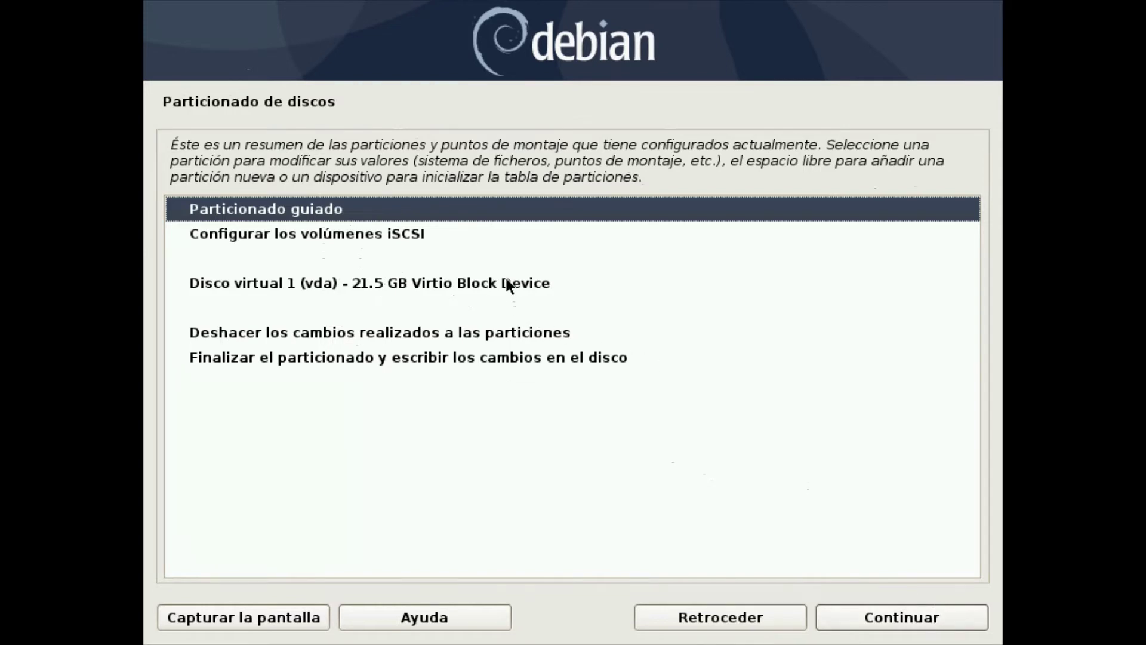
Manually create a new empty partition table on the 21.5 GB vda disk, then return to the main menu
click(912, 614)
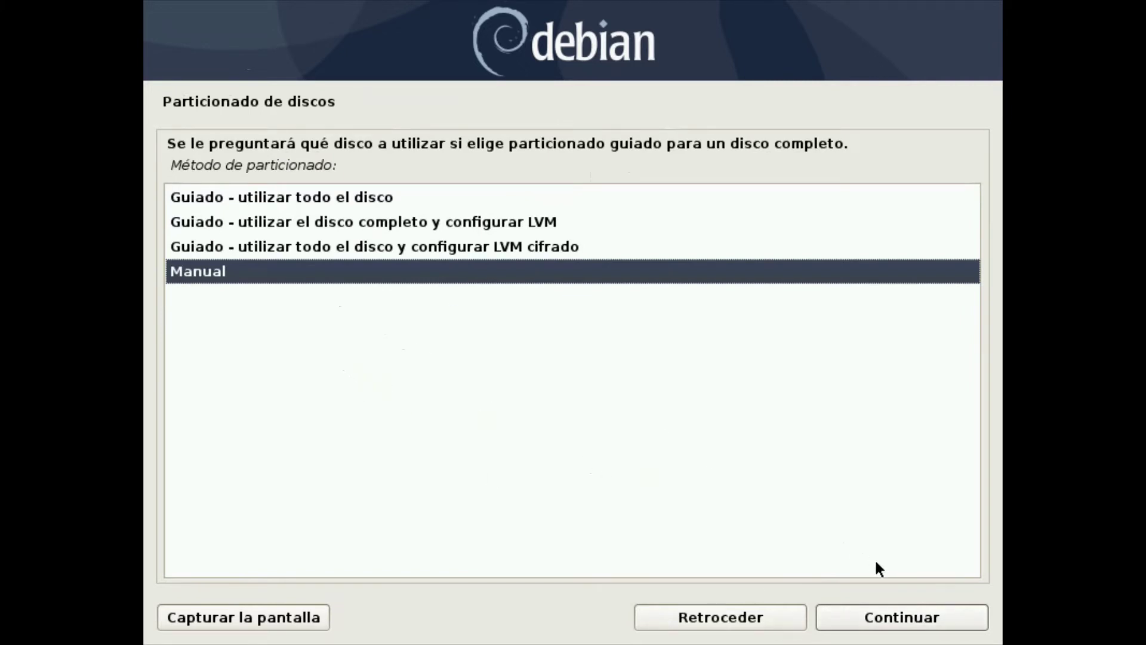
click(923, 615)
click(493, 282)
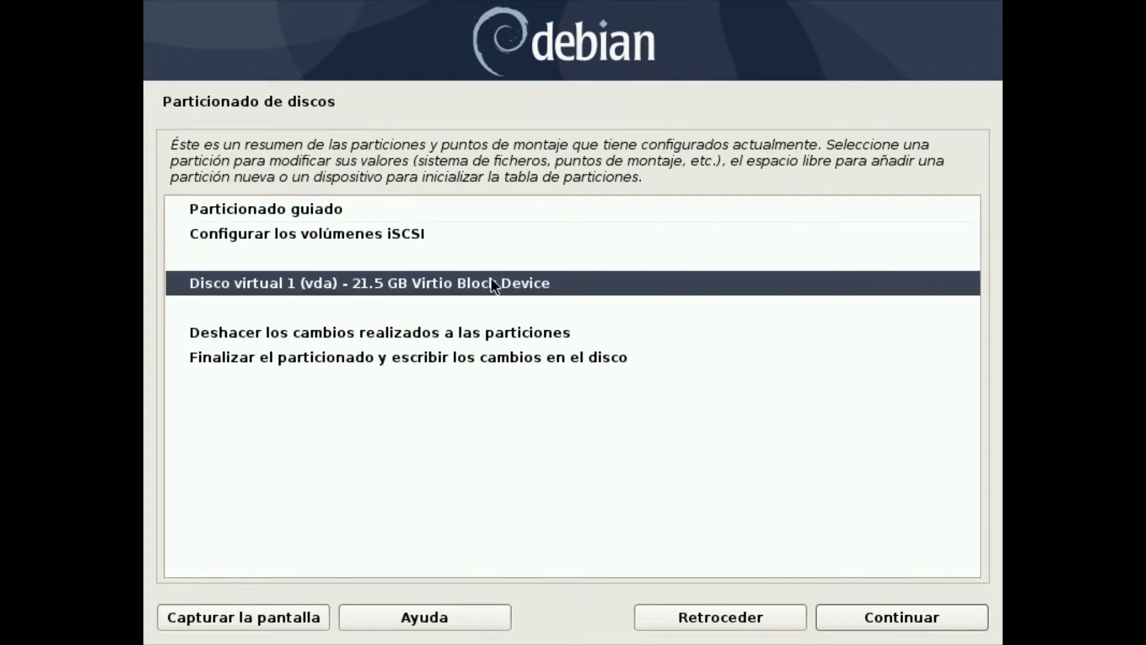
click(876, 609)
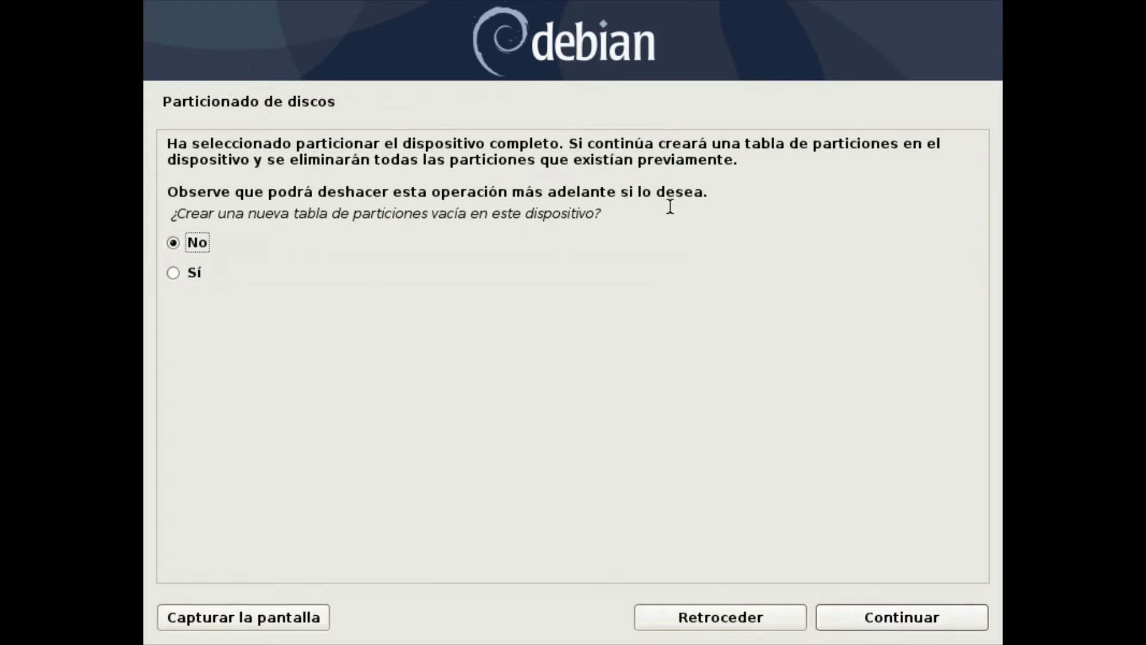
click(230, 275)
click(875, 612)
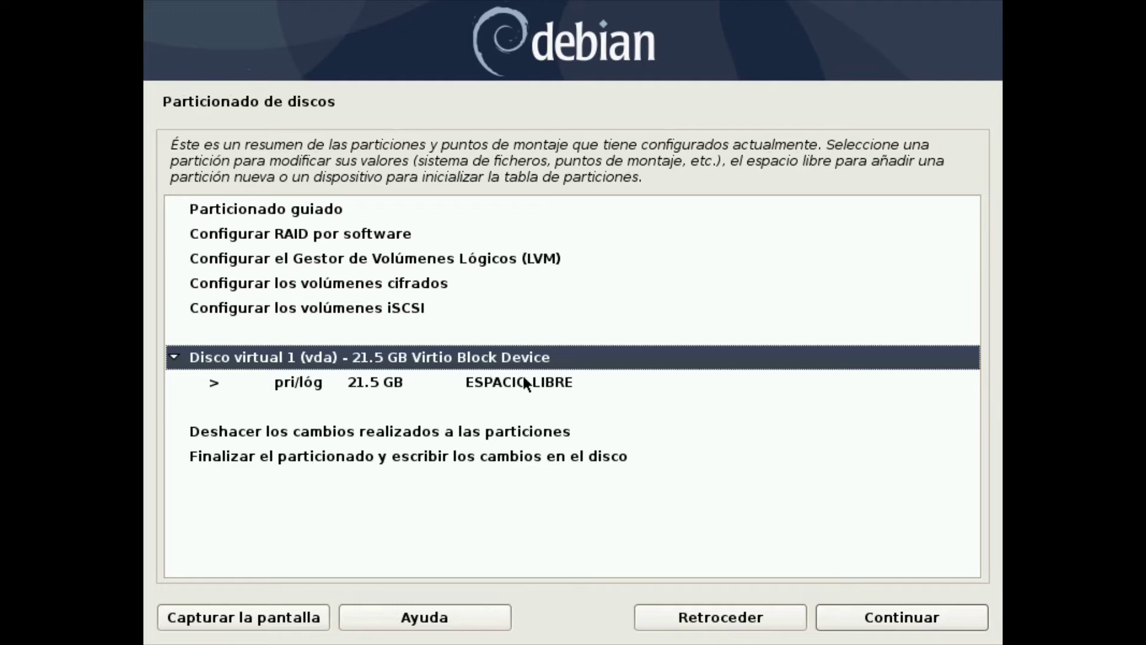
click(462, 382)
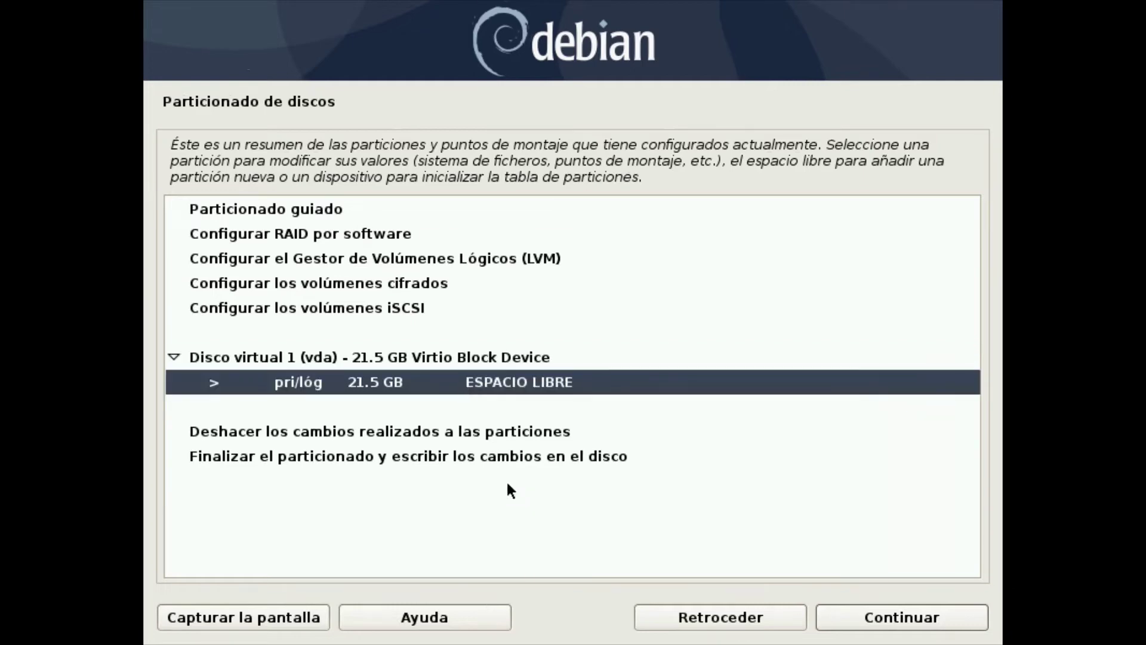
click(744, 614)
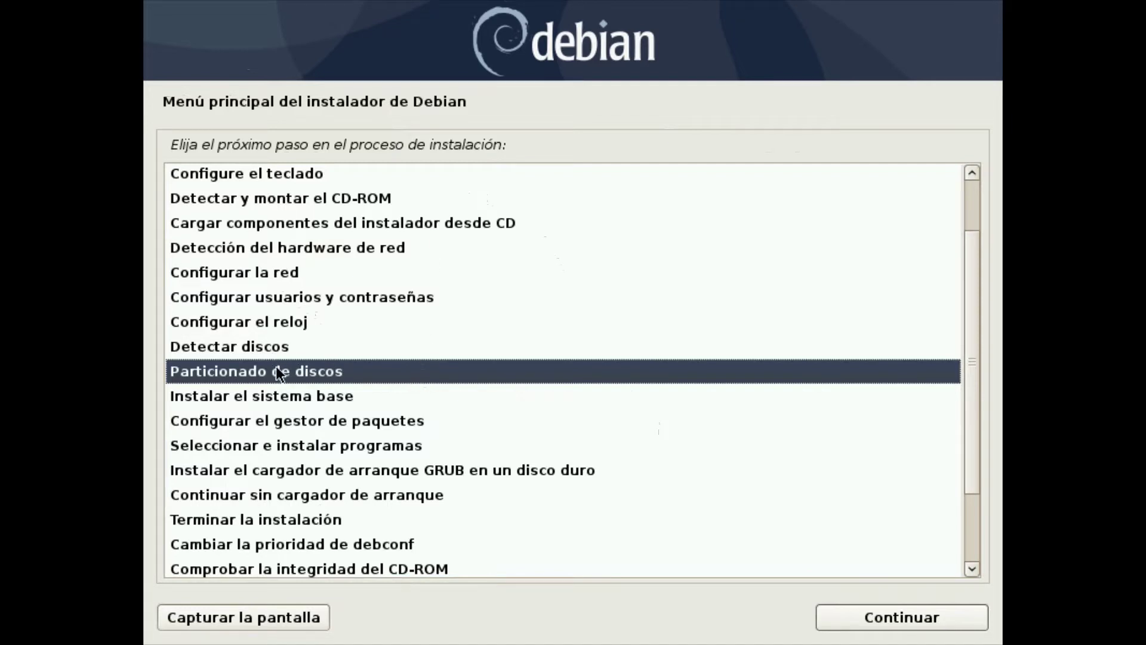
Preview guided whole-disk partitioning of vda with separate /home (7.5 GB root, 1.1 GB swap, 12.9 GB /home), then back out
click(928, 607)
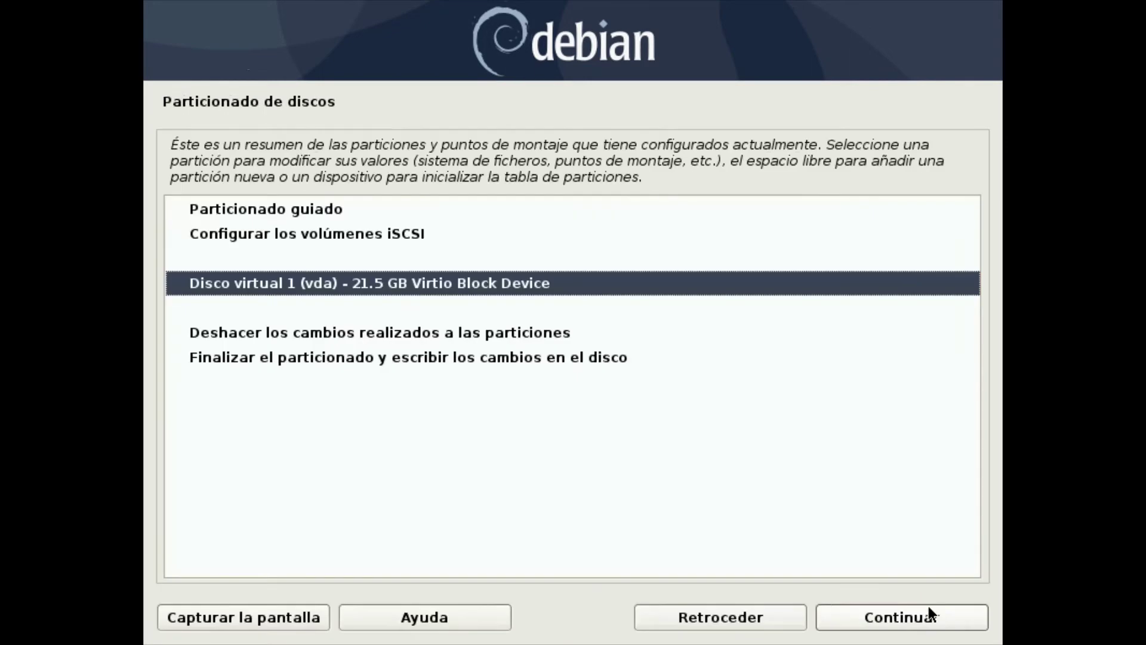
click(286, 209)
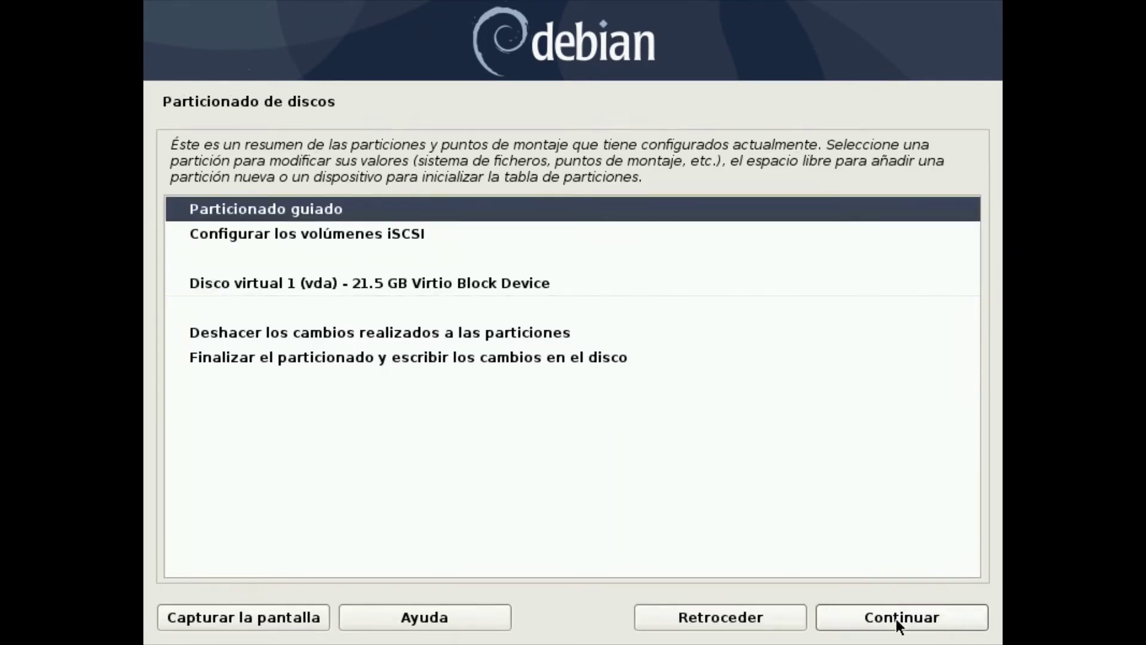
click(898, 618)
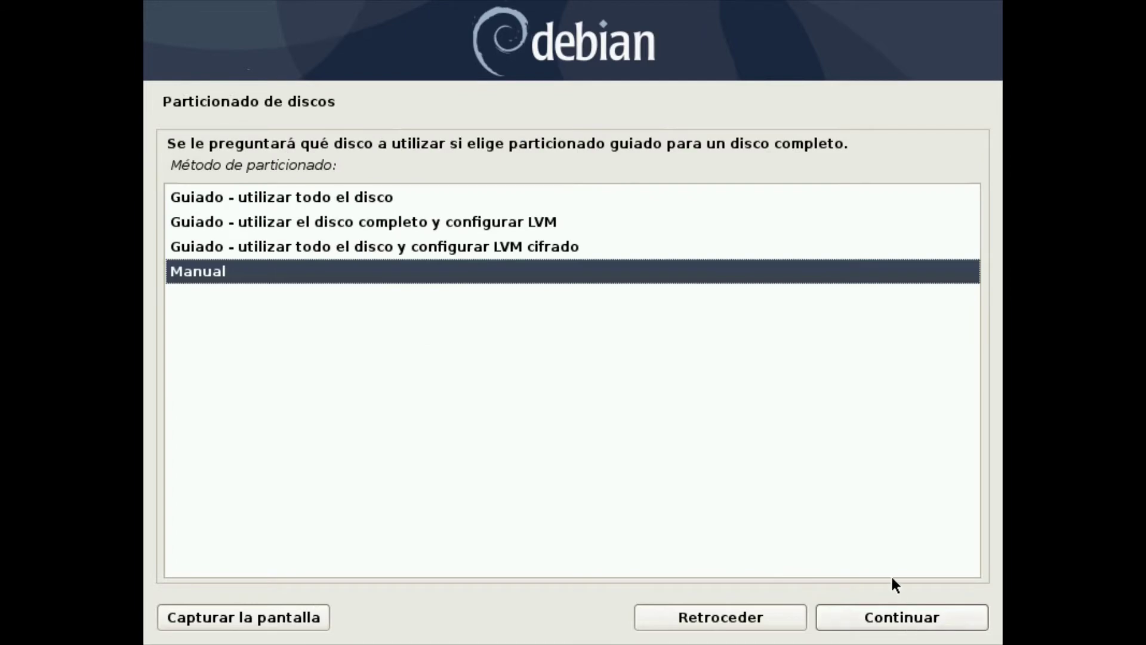
click(395, 199)
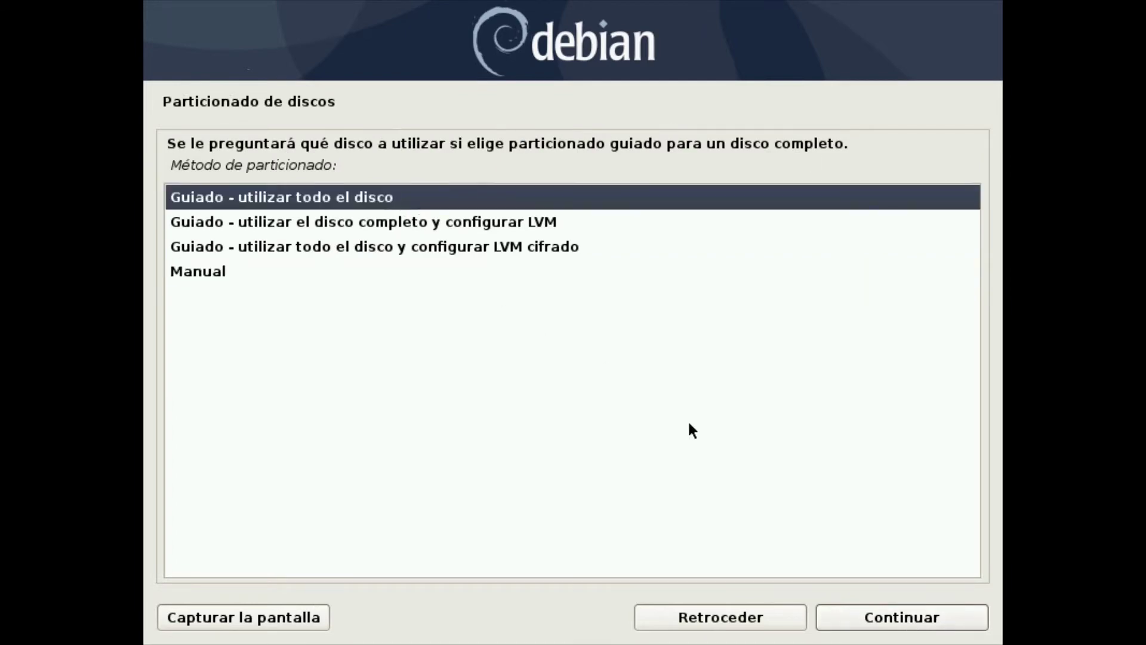
click(907, 615)
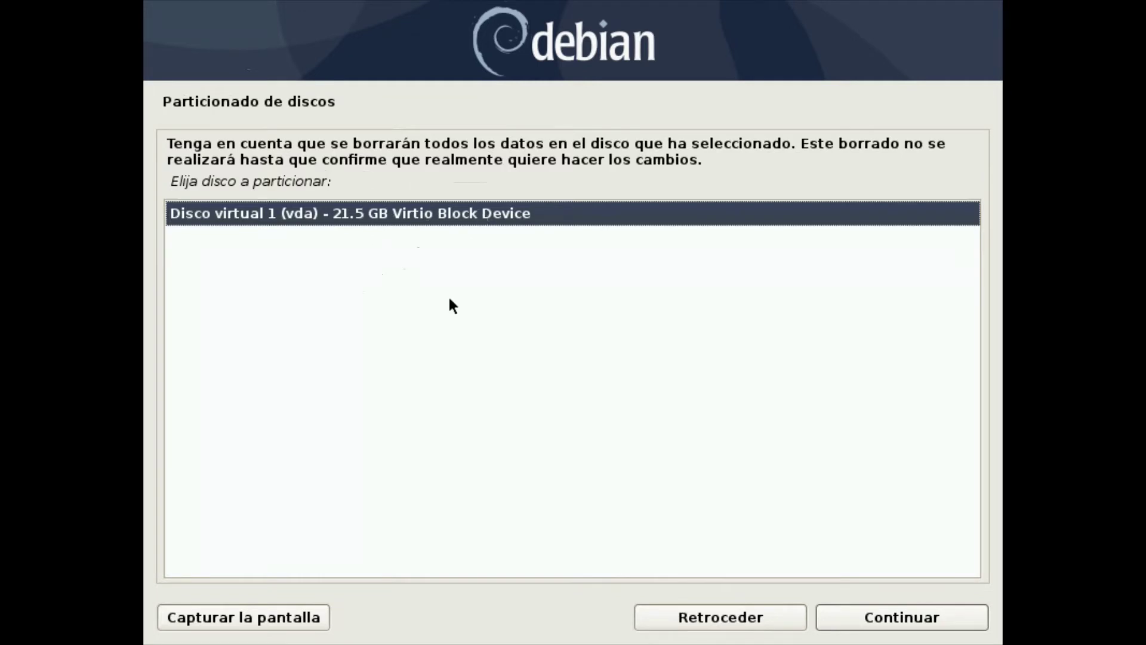
click(926, 621)
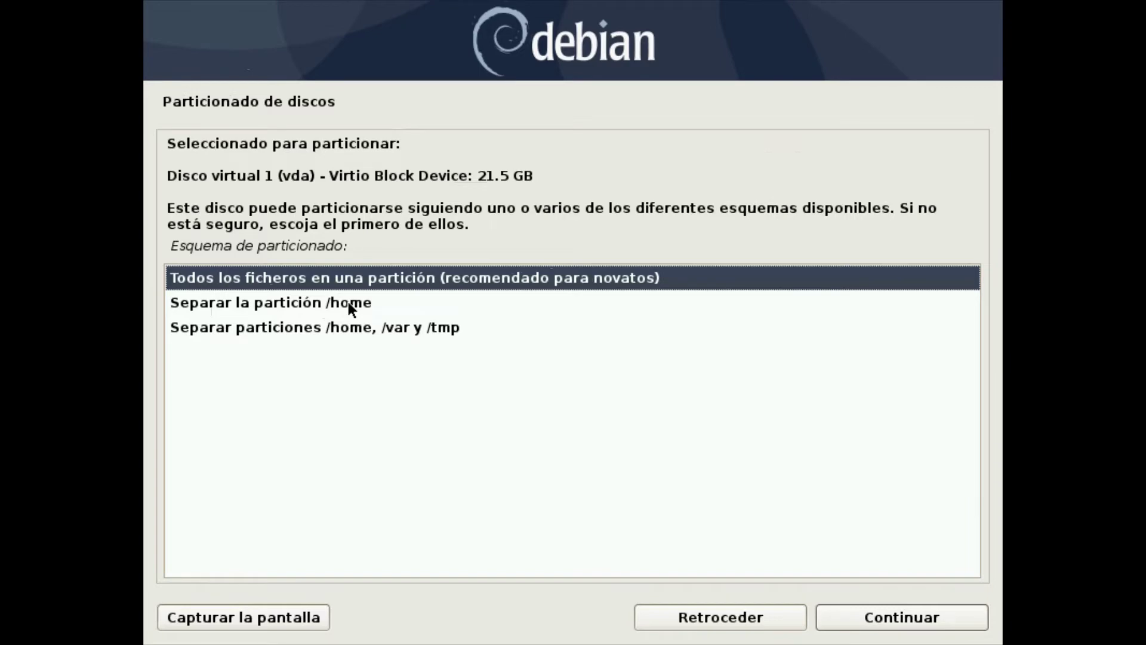
click(349, 302)
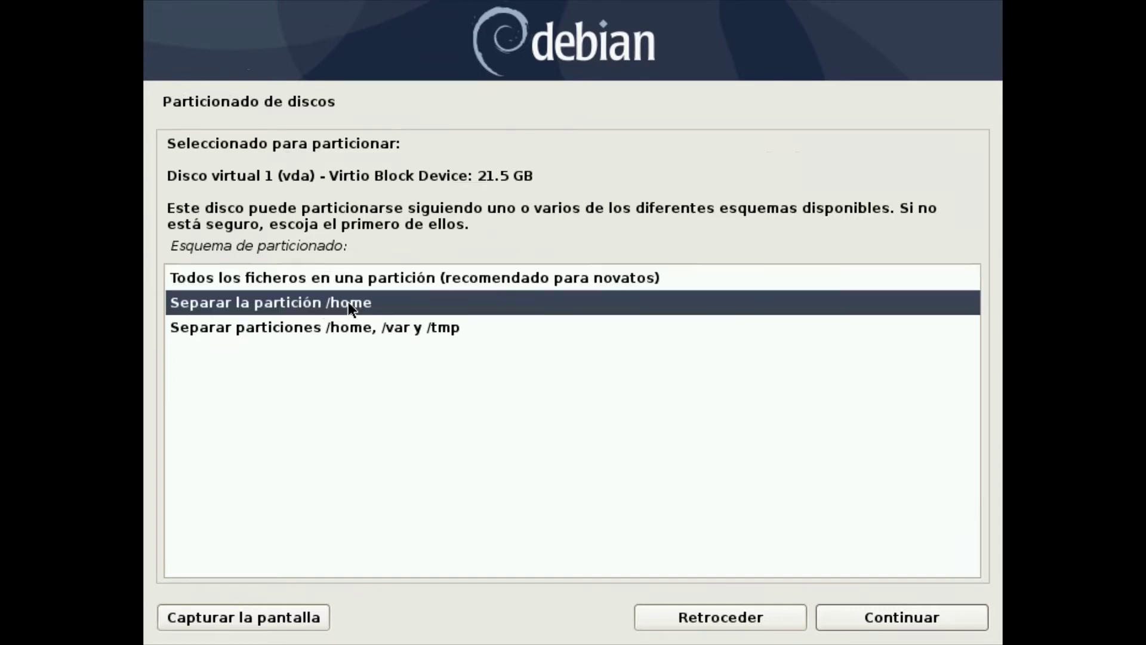
click(923, 619)
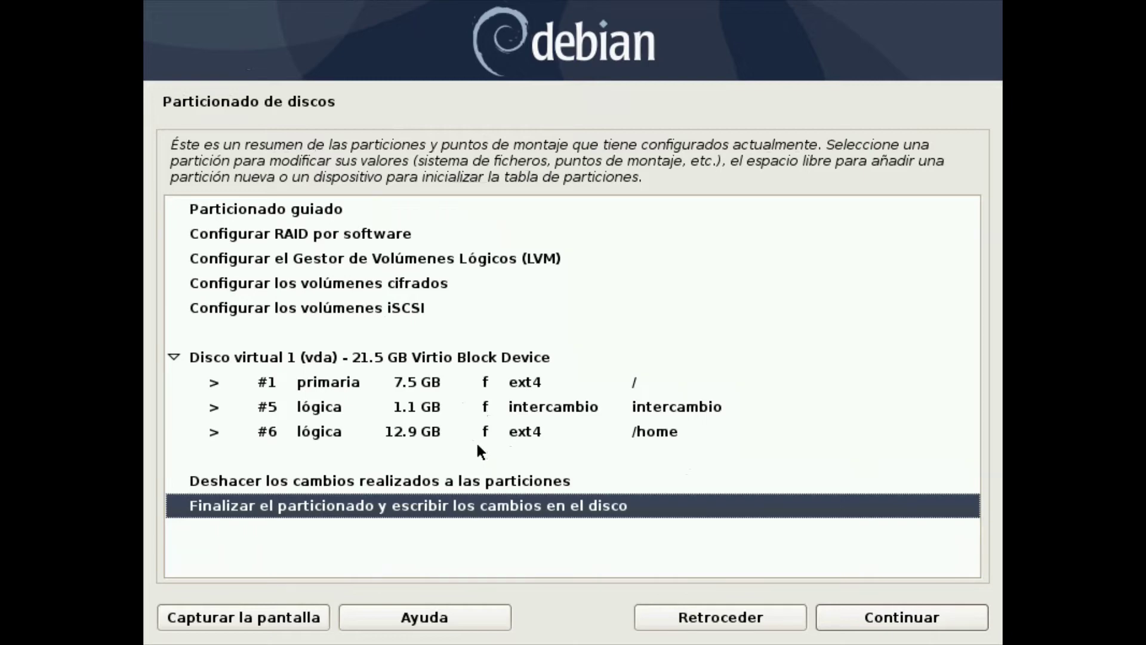
click(743, 614)
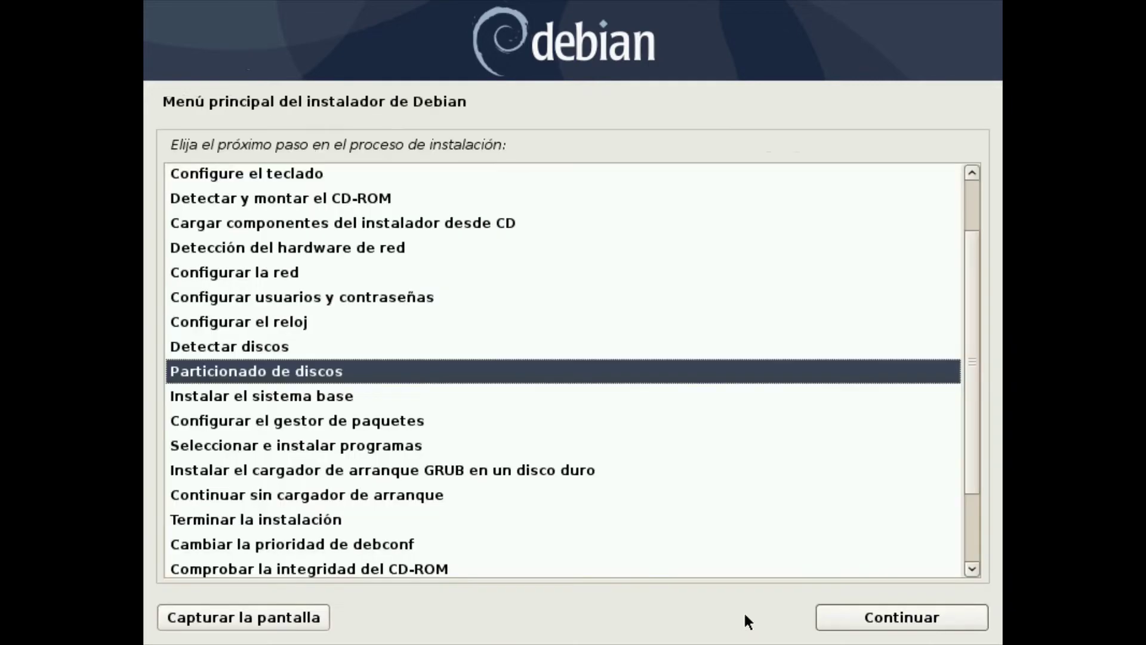
Guided-partition the entire vda disk with all files in one partition: 20.4 GB ext4 root plus 1.1 GB swap
click(967, 622)
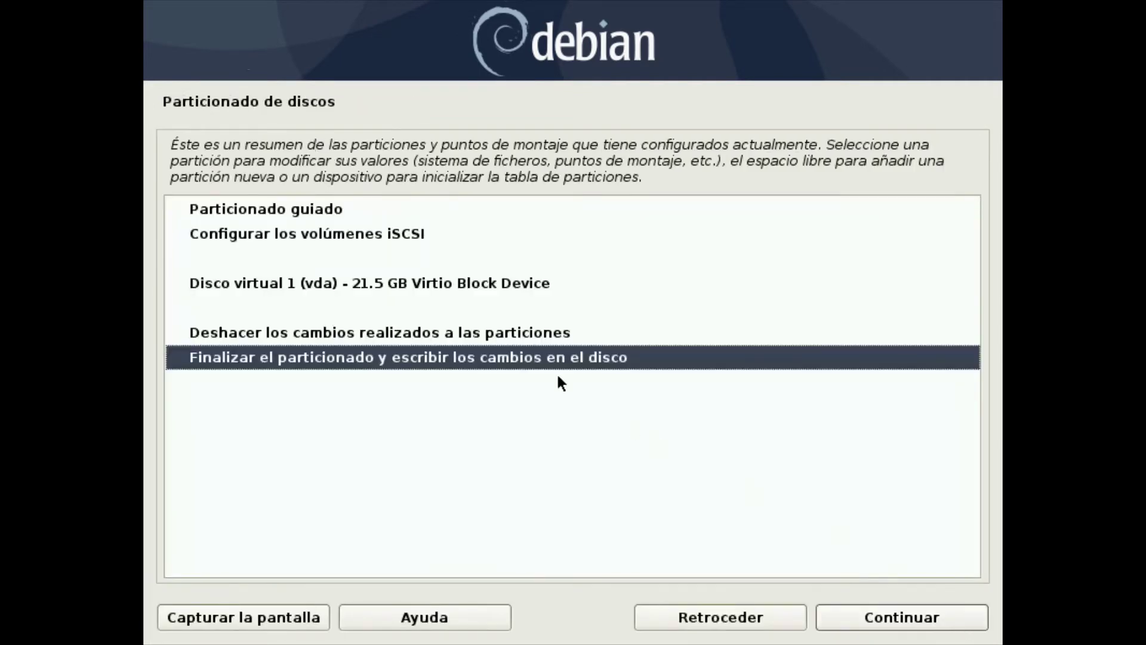
click(368, 210)
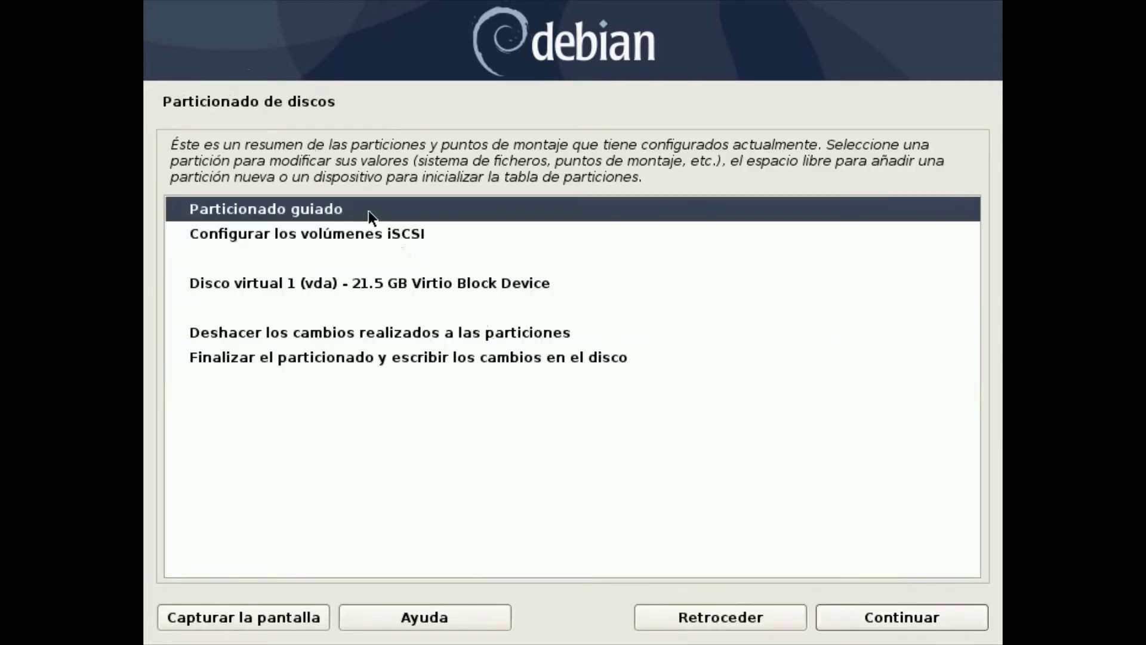
click(935, 619)
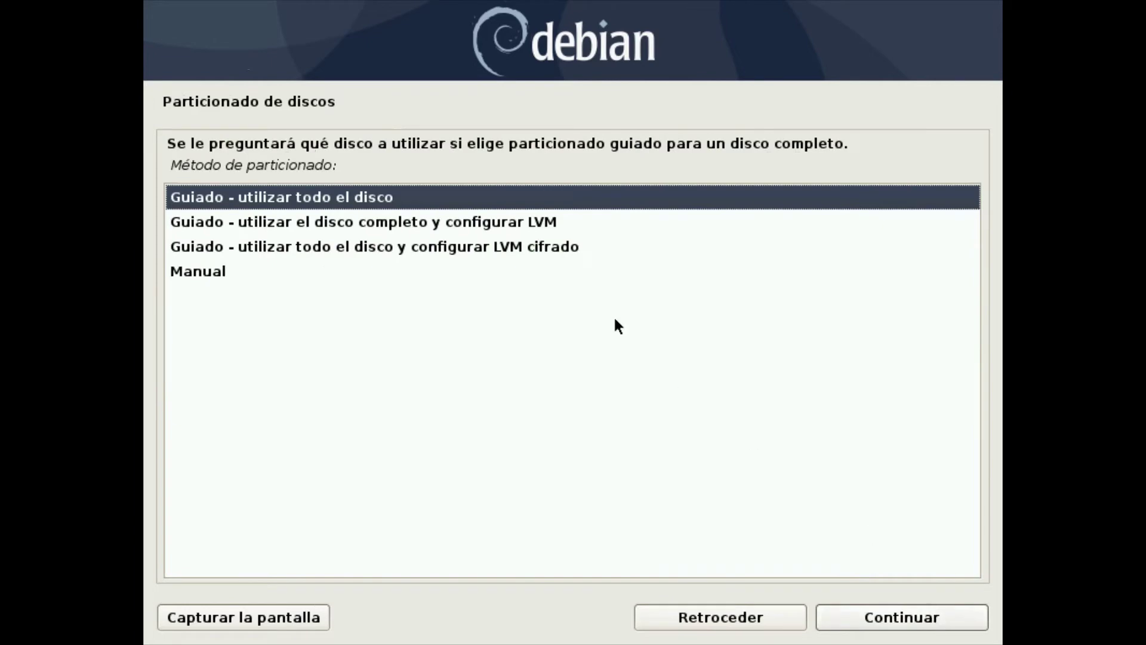
click(959, 616)
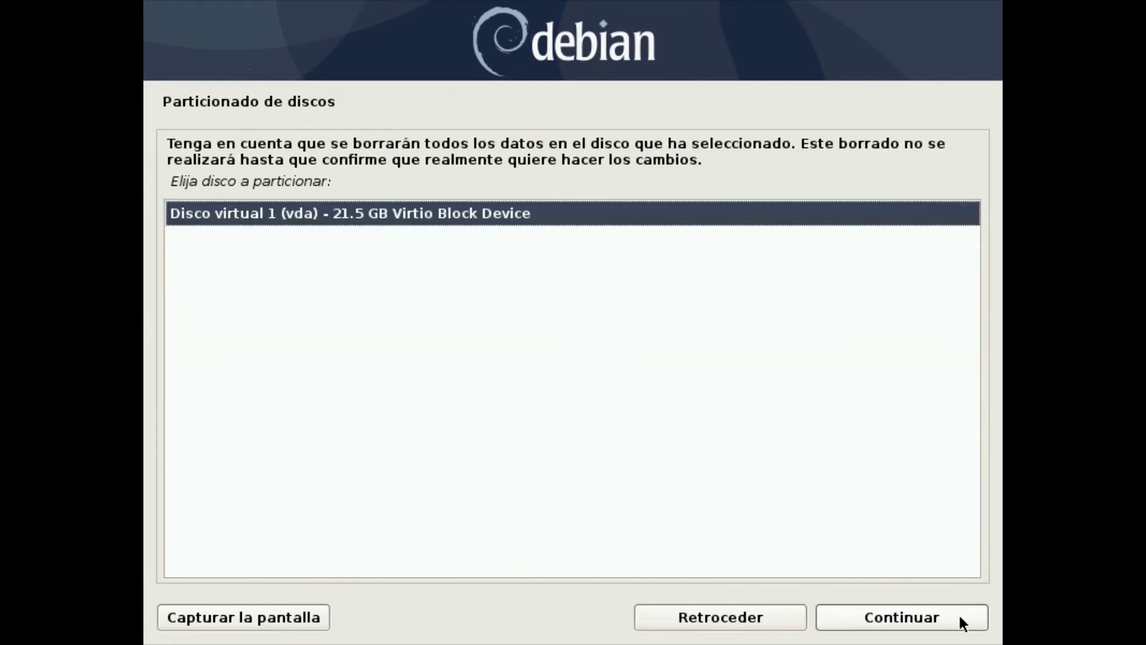
click(960, 620)
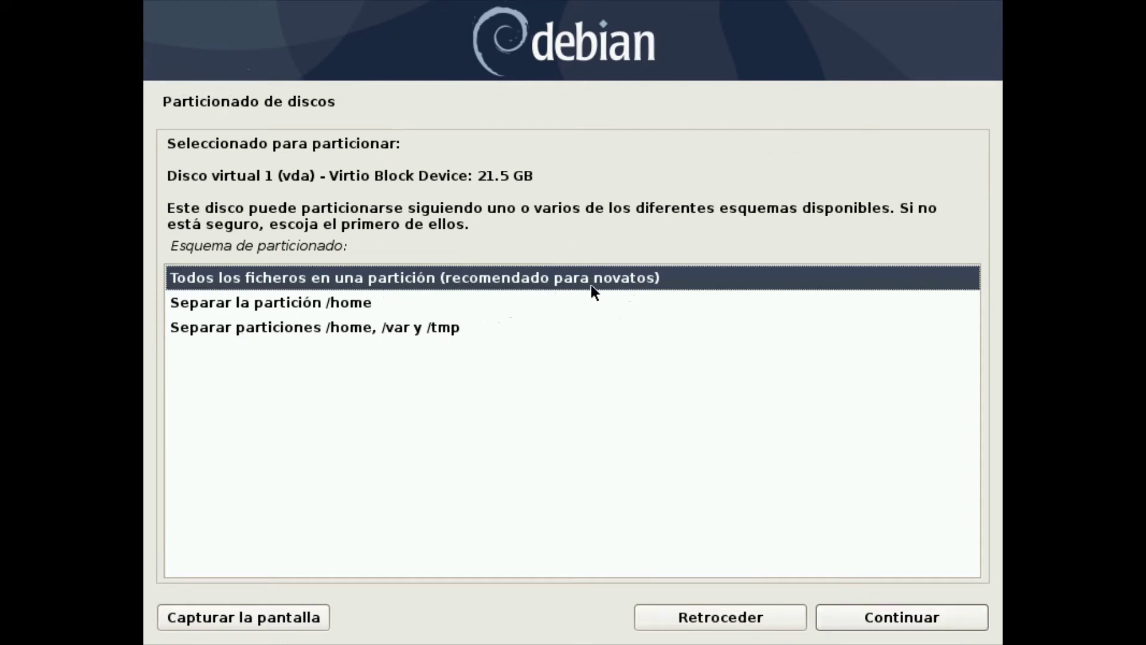
click(910, 615)
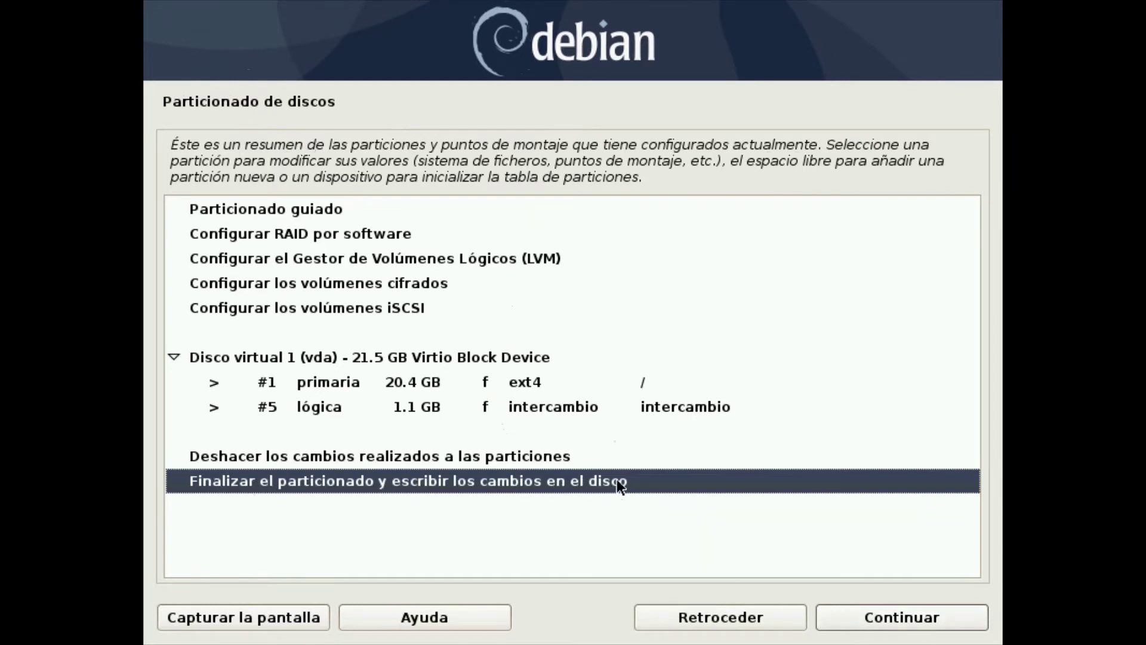
Finish partitioning and confirm writing the vda partition changes to disk
click(884, 617)
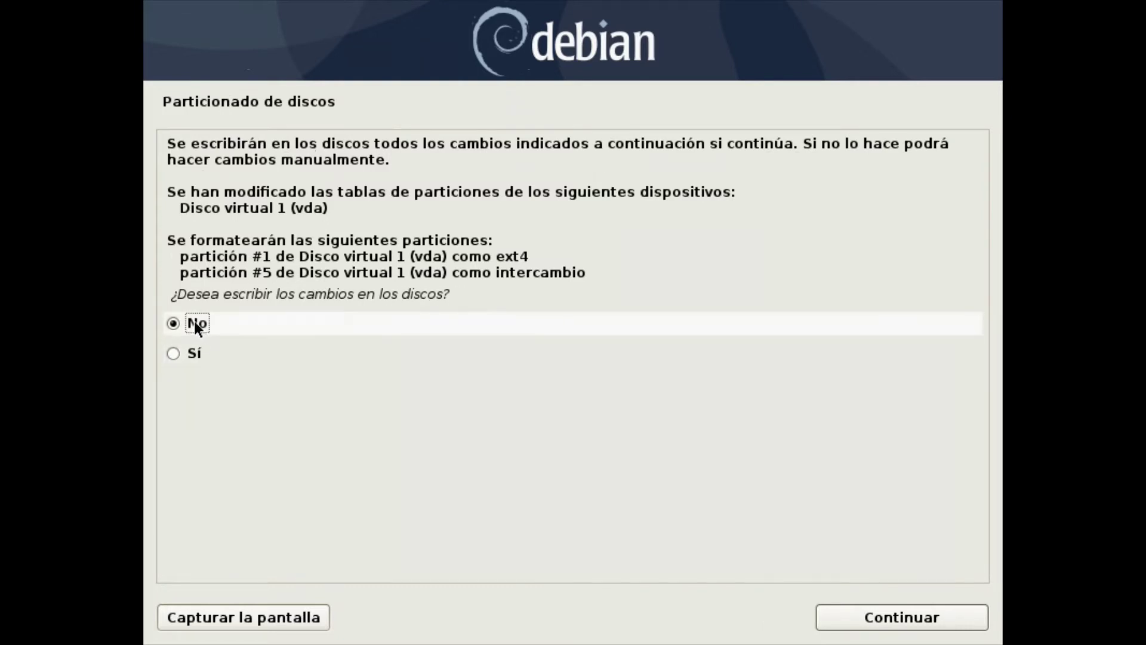
click(176, 349)
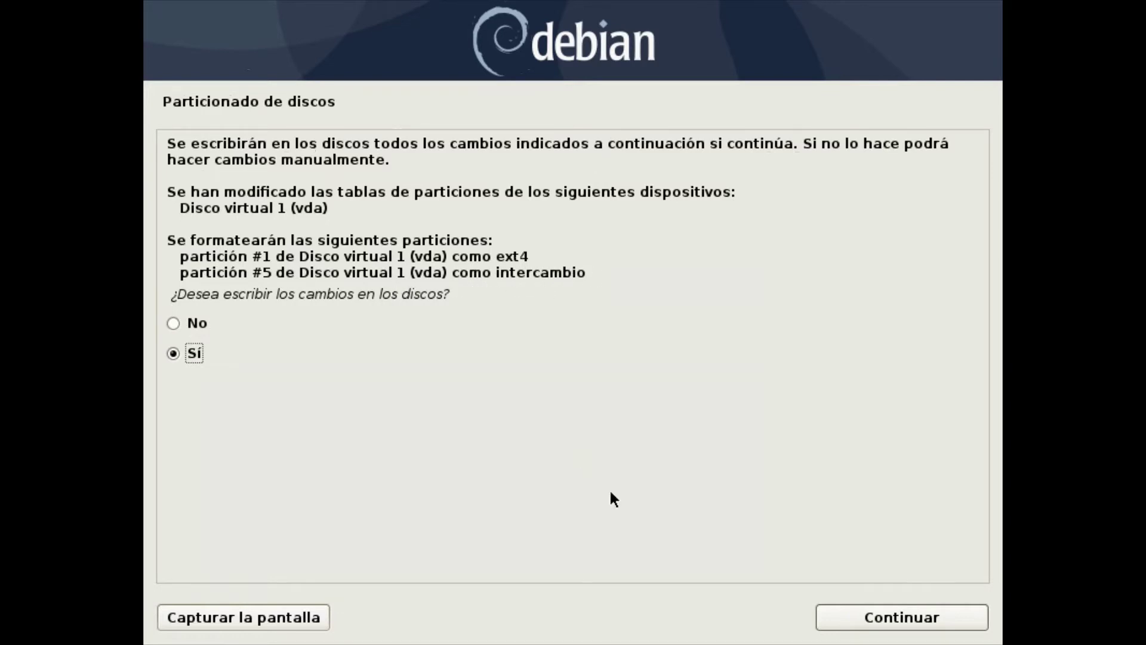
click(957, 615)
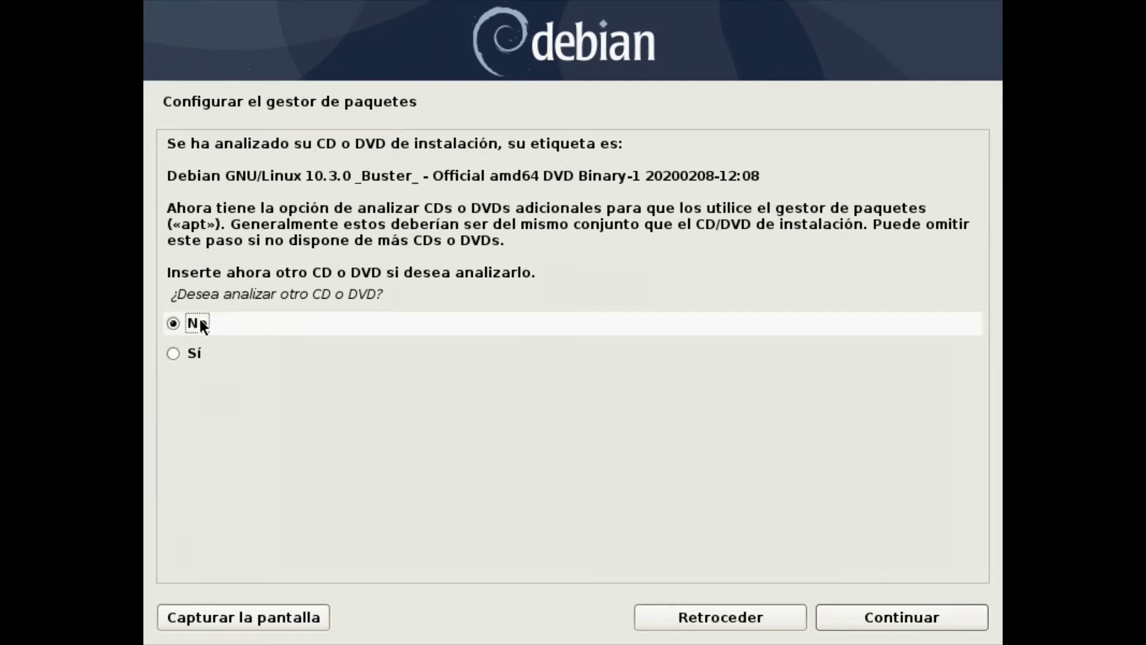
Skip scanning additional discs and choose No for using a network mirror
click(962, 614)
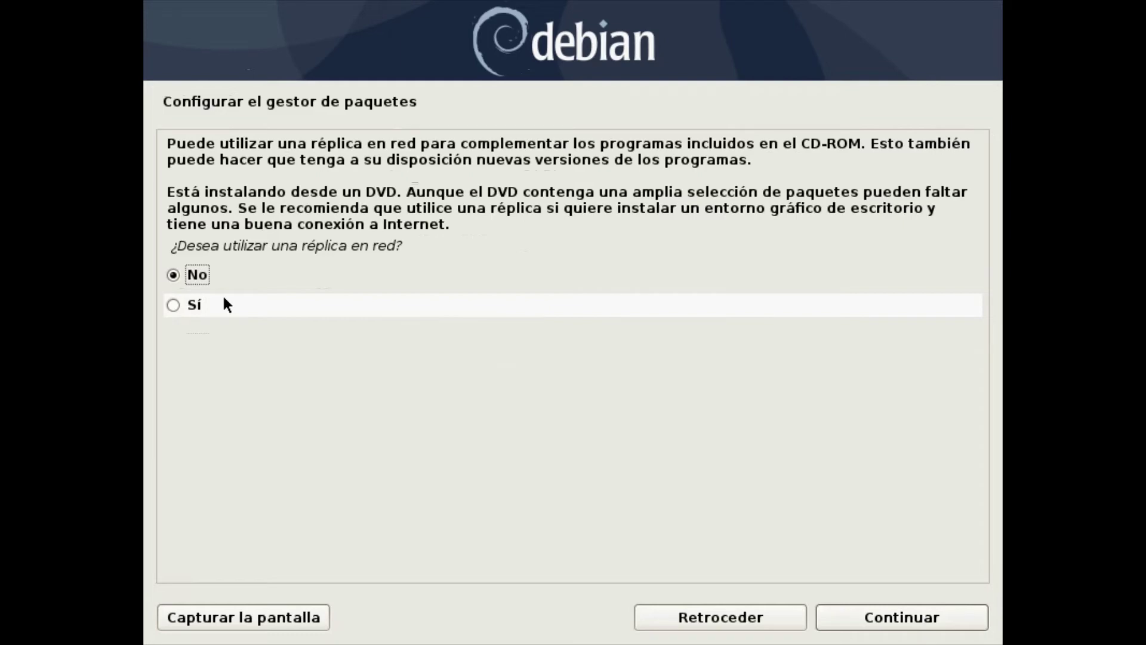
click(195, 305)
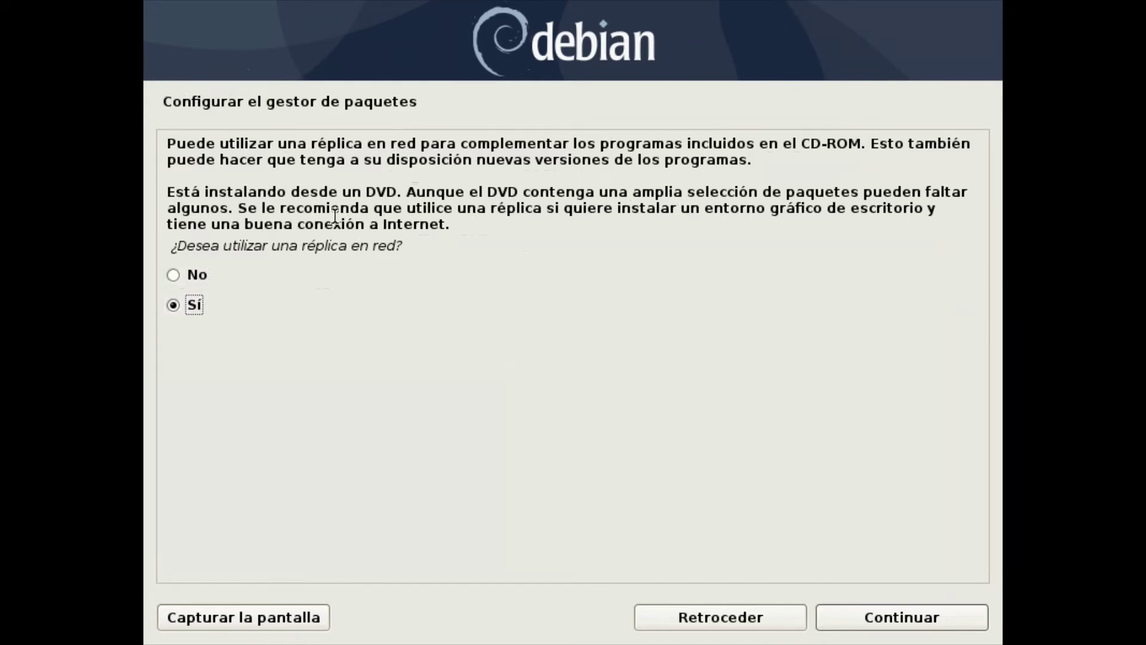
click(174, 276)
click(957, 615)
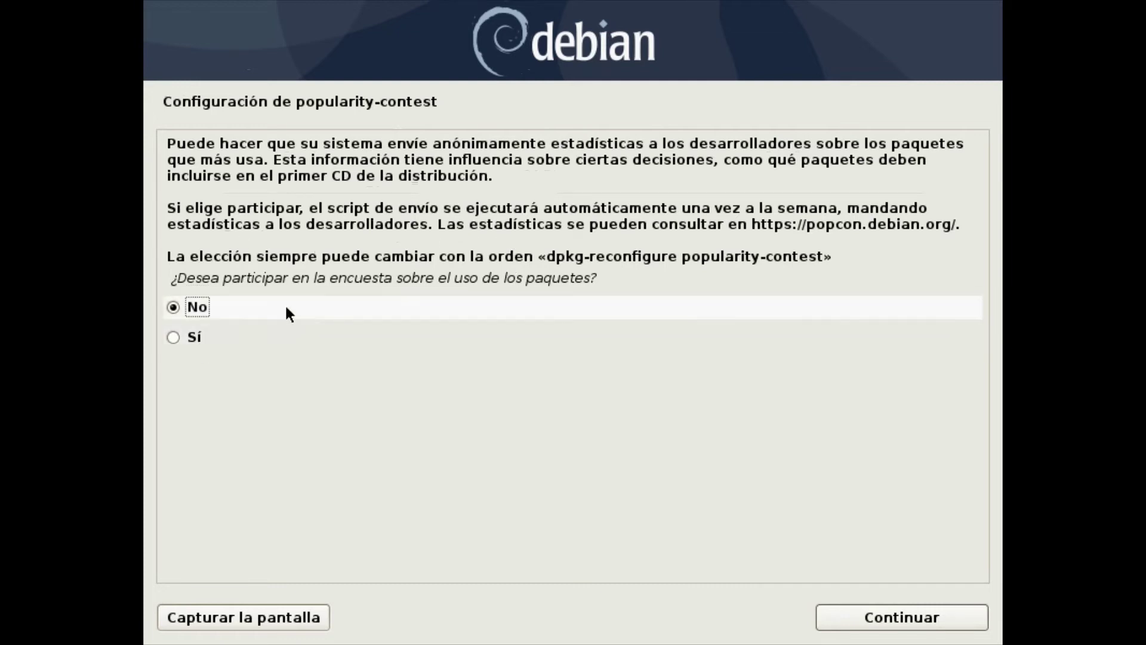
Decline participation in the package popularity contest
click(946, 617)
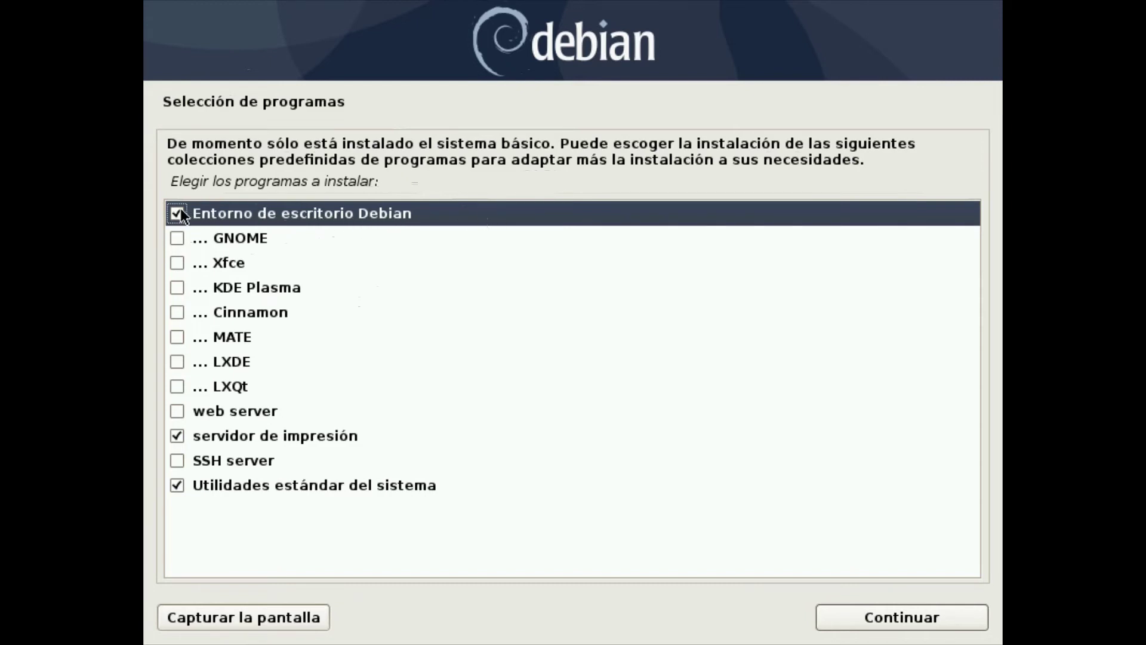
Tick 'Entorno de escritorio Debian' alongside print server and standard utilities, without Xfce or KDE Plasma
click(178, 261)
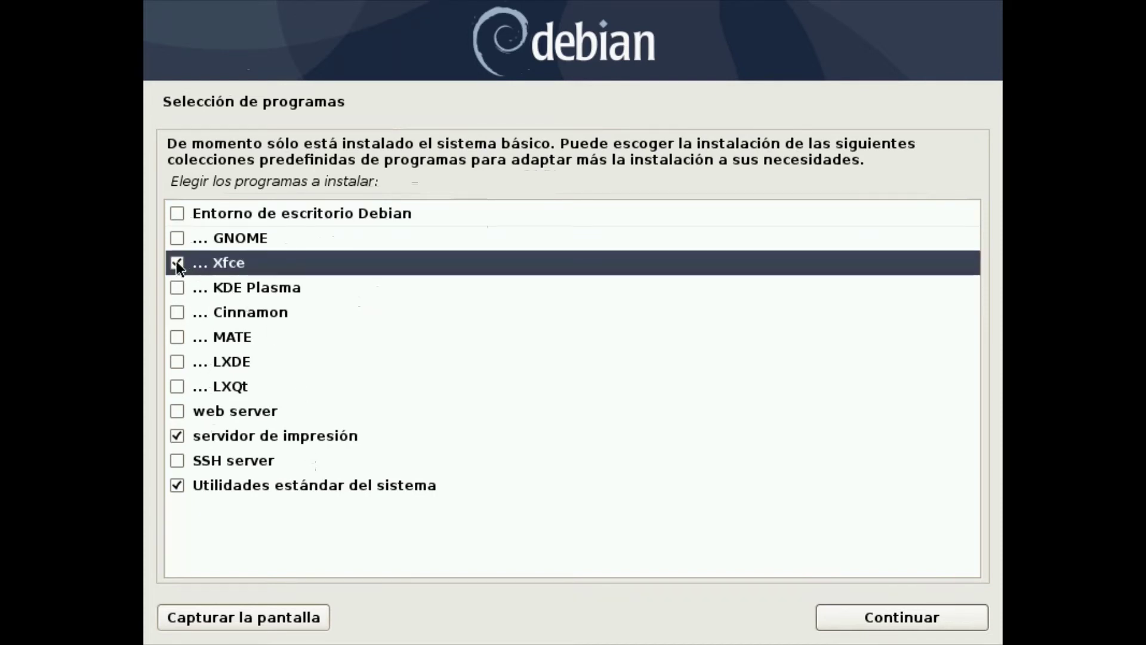
click(176, 262)
click(174, 288)
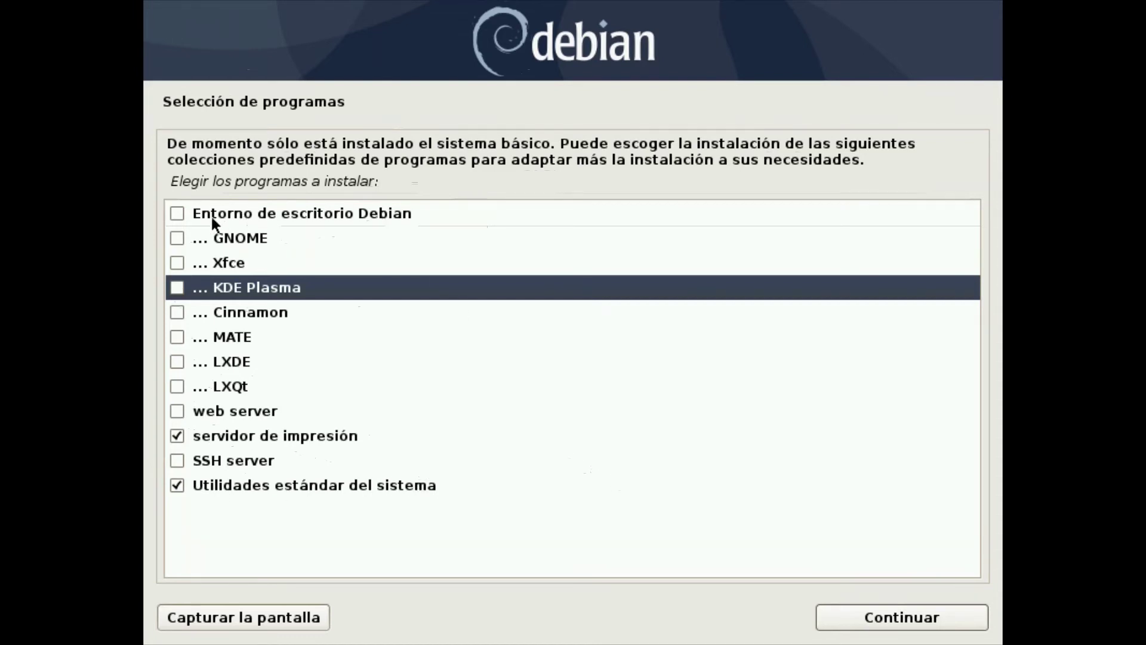
click(178, 213)
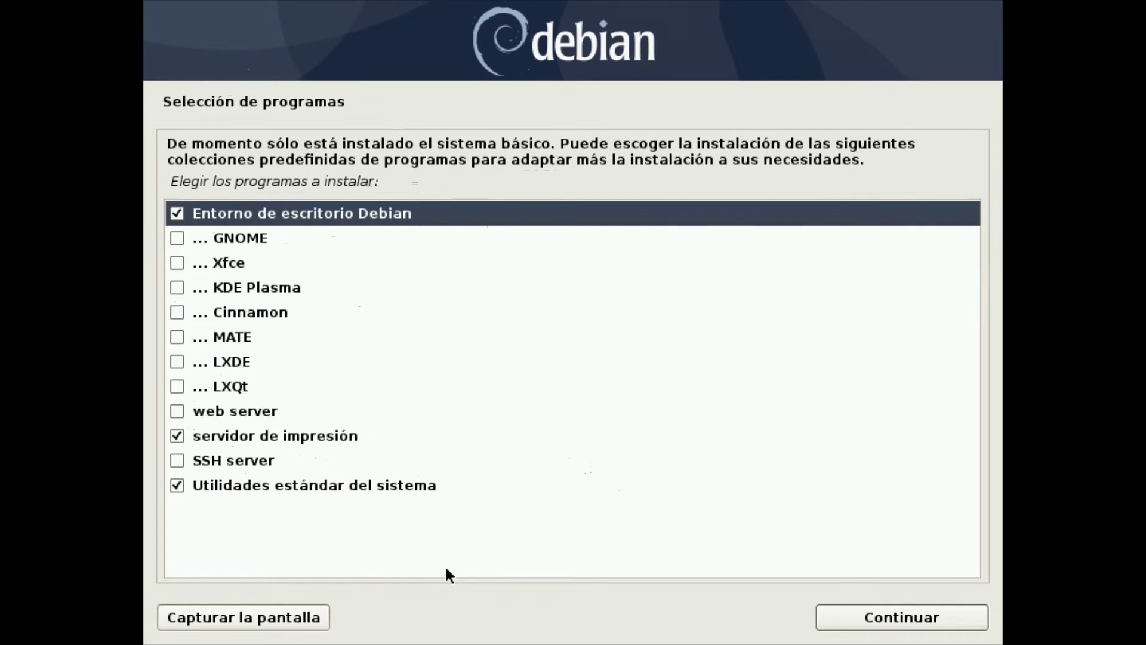
Start installing the selected software collections
click(948, 619)
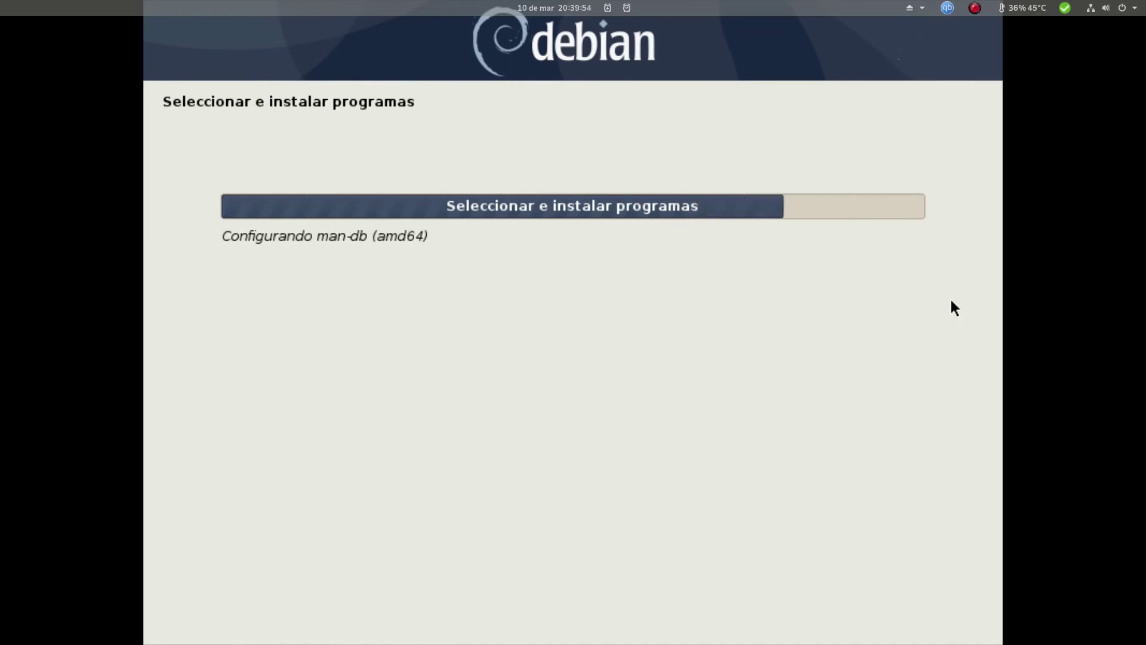
Switch briefly to the Chrome window with Alt+Tab and back to the installer
key(alt+Tab)
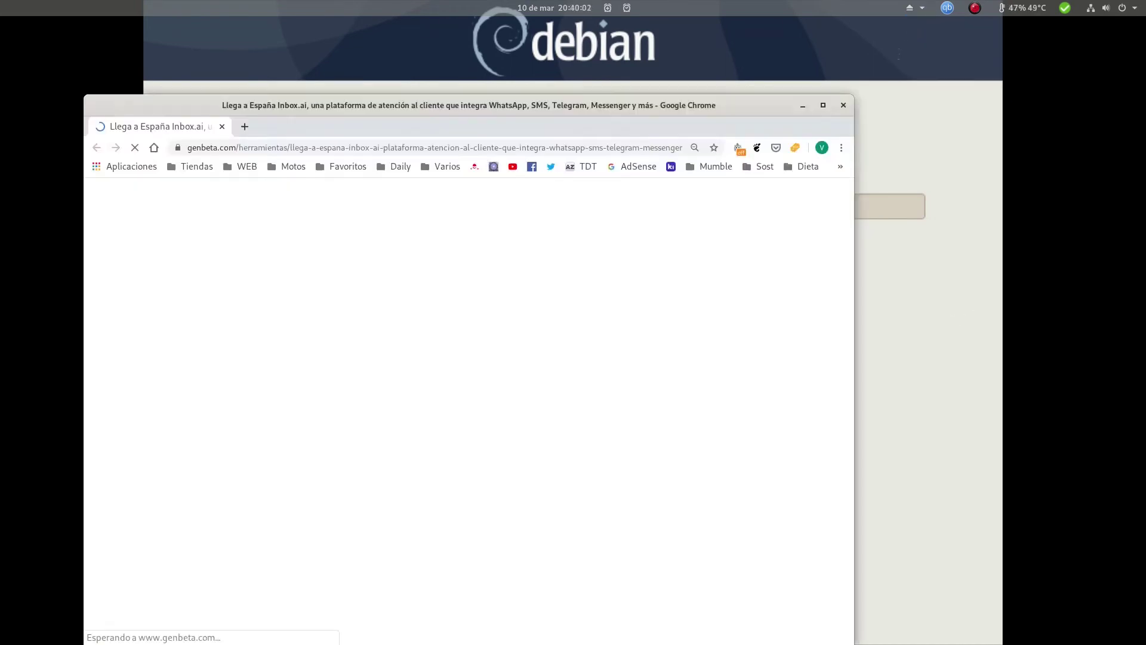
key(alt+Tab)
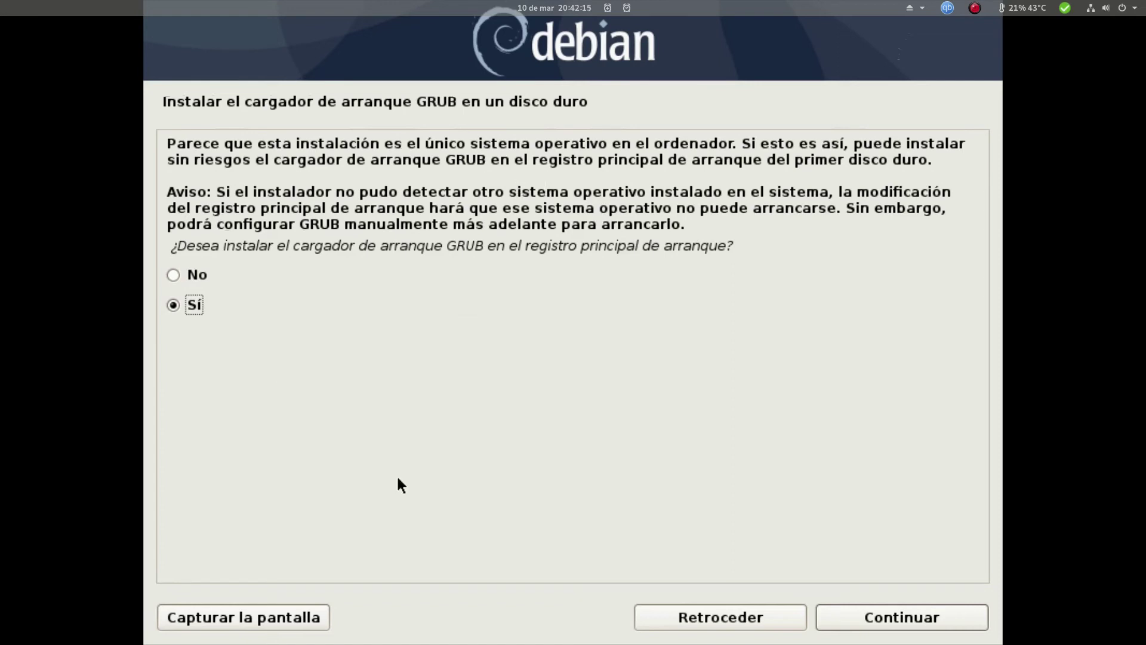
Install the GRUB boot loader to the master boot record on /dev/vda
click(923, 620)
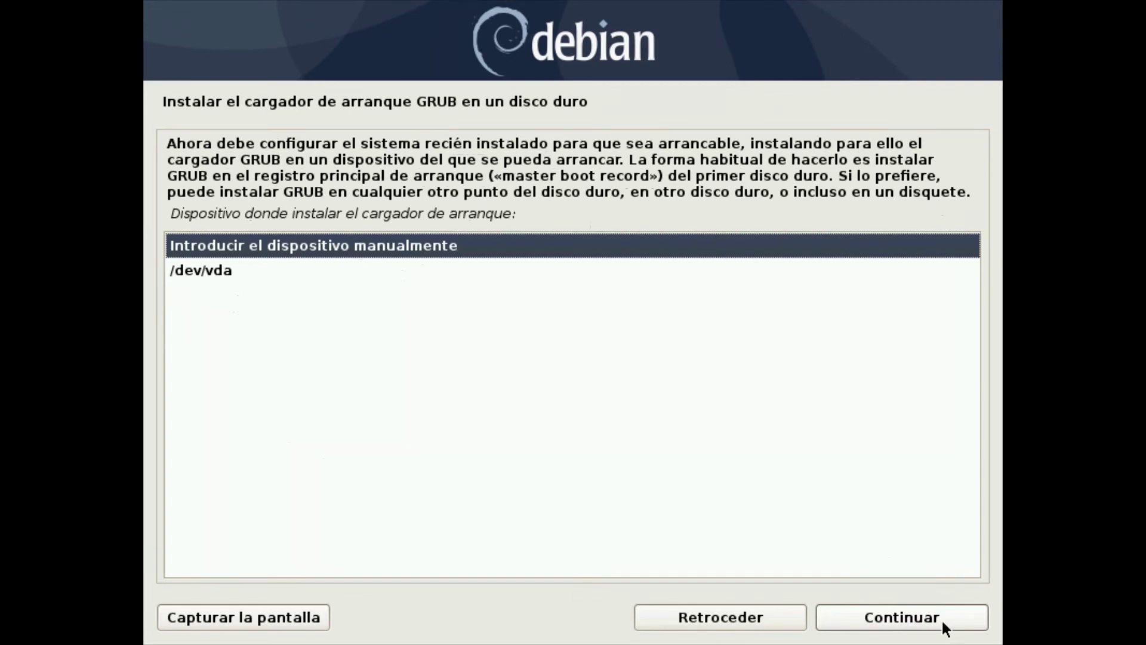
click(195, 270)
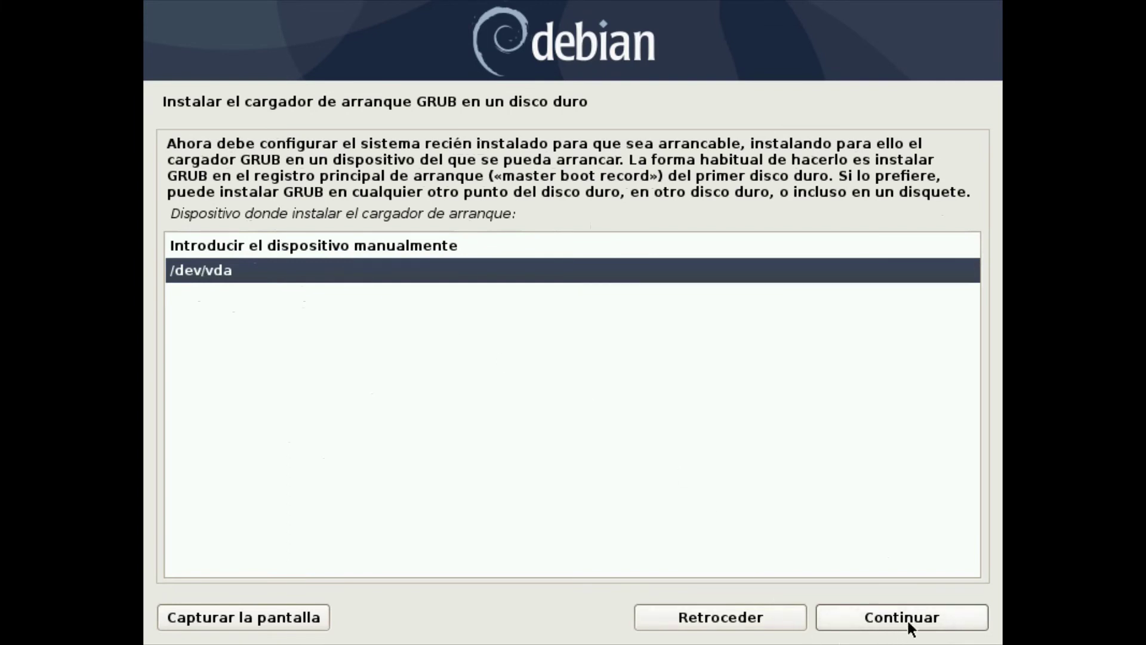
click(439, 247)
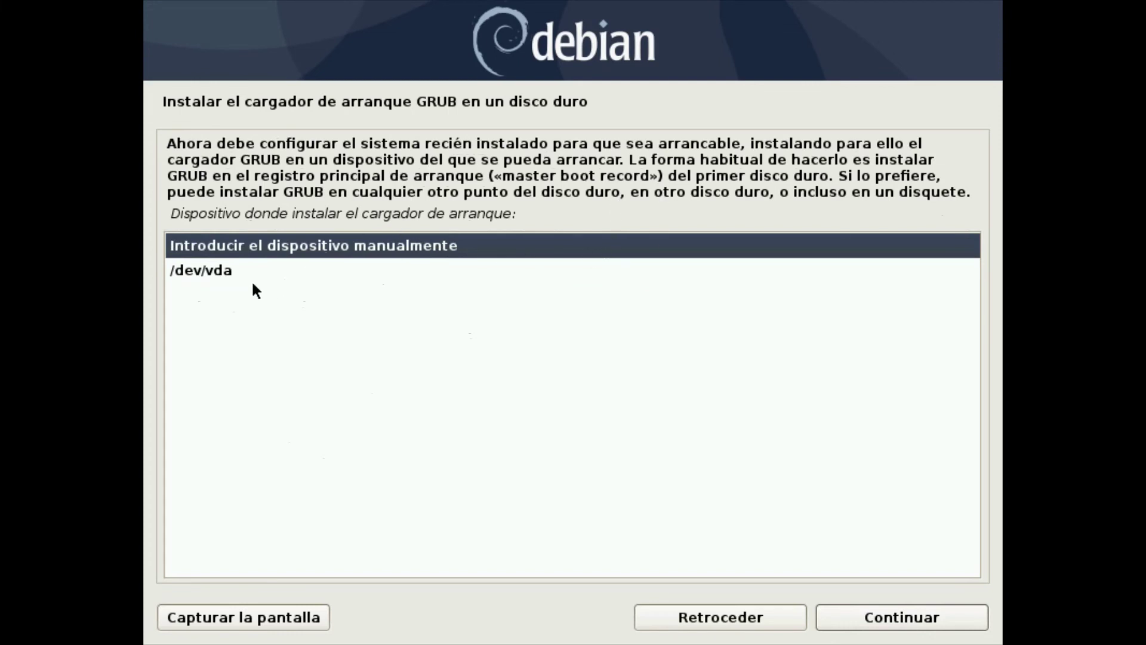
click(220, 270)
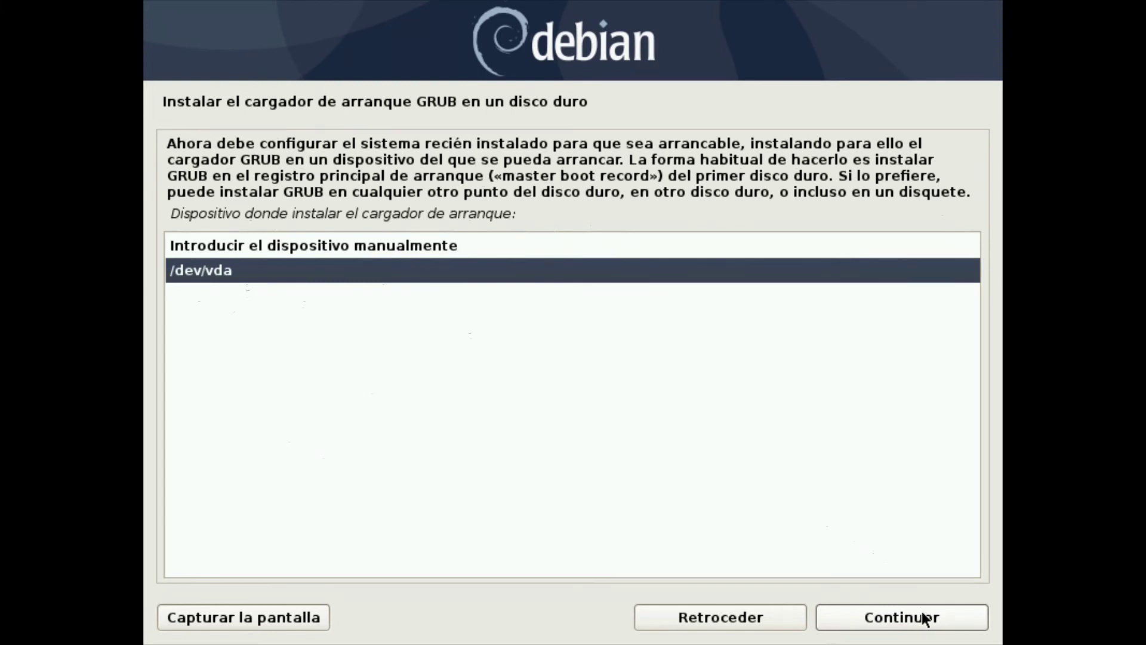
click(901, 617)
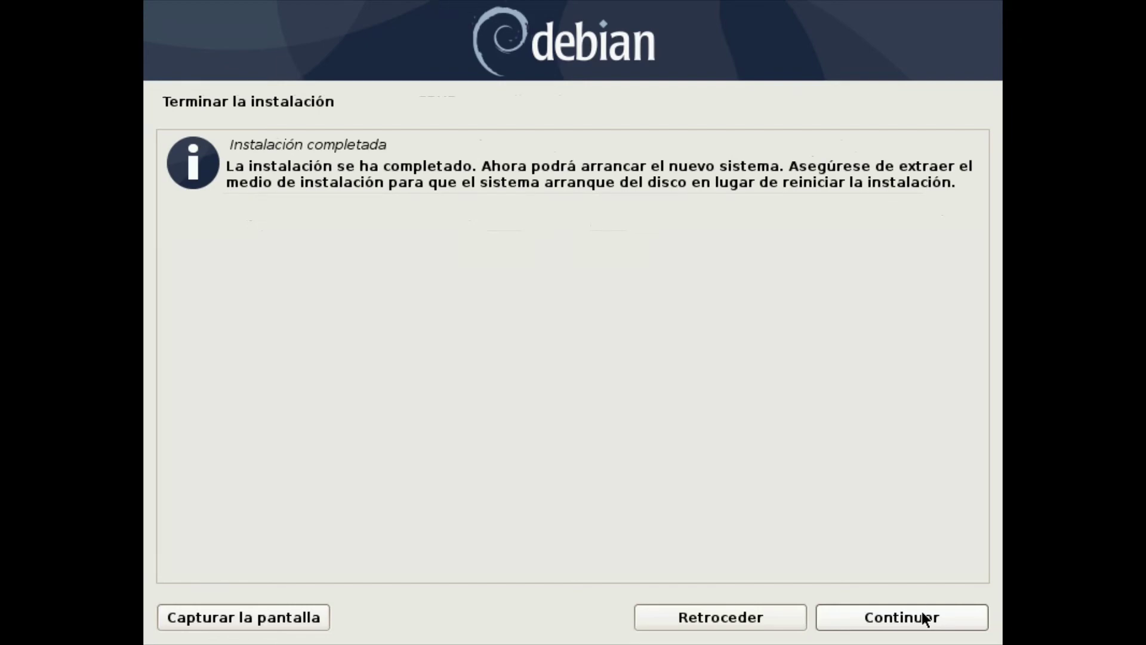
Confirm 'Instalación completada' with Continuar so the installer unmounts file systems and reboots
click(924, 619)
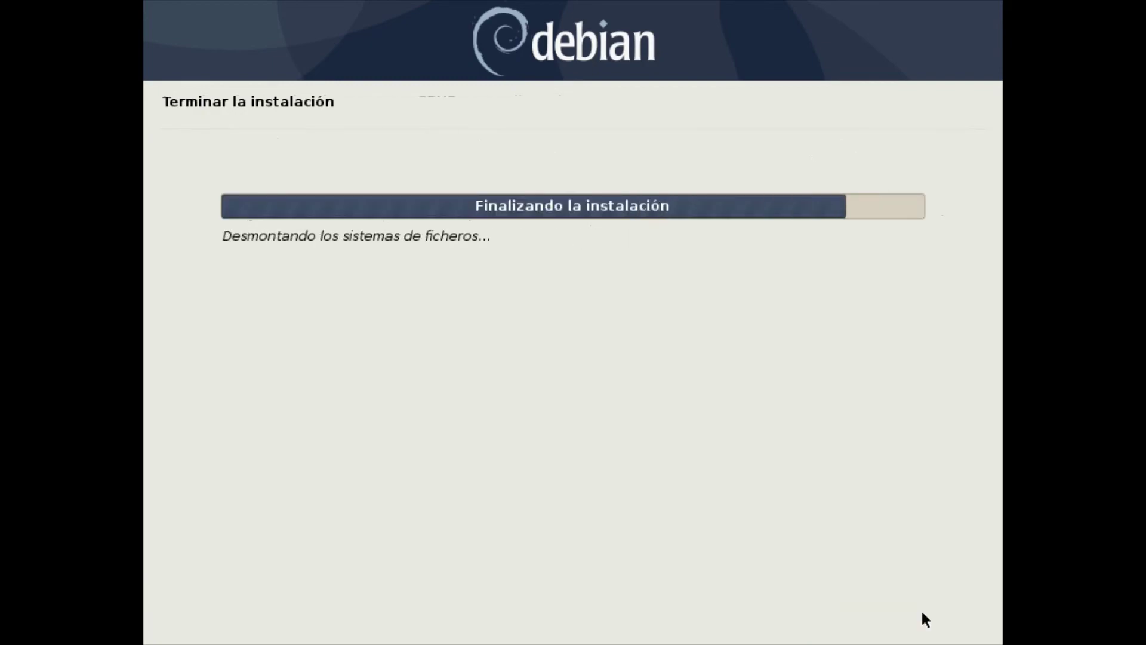